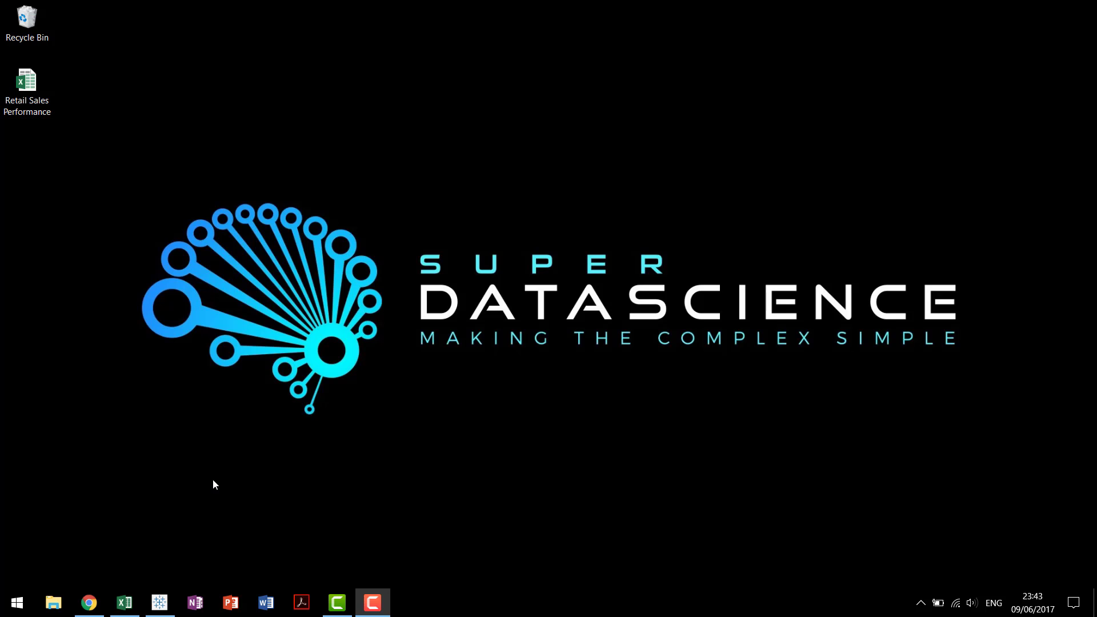
Step: Preview the cascade chart monthly budget image, then the green-and-red 'Waterfall Chart Example' in Google Images
click(89, 602)
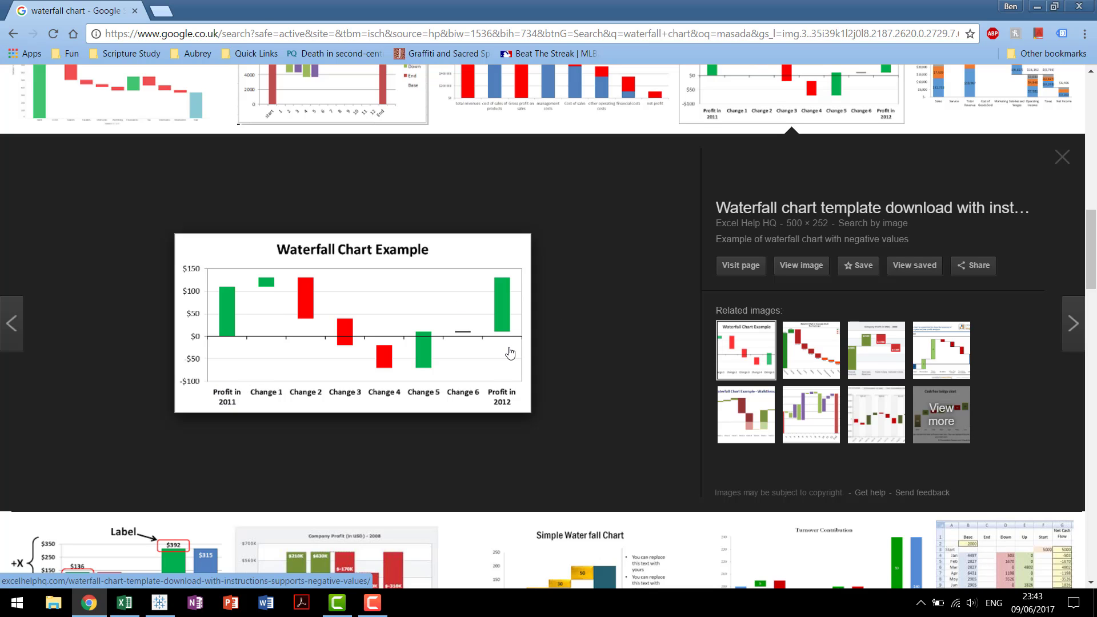
click(787, 370)
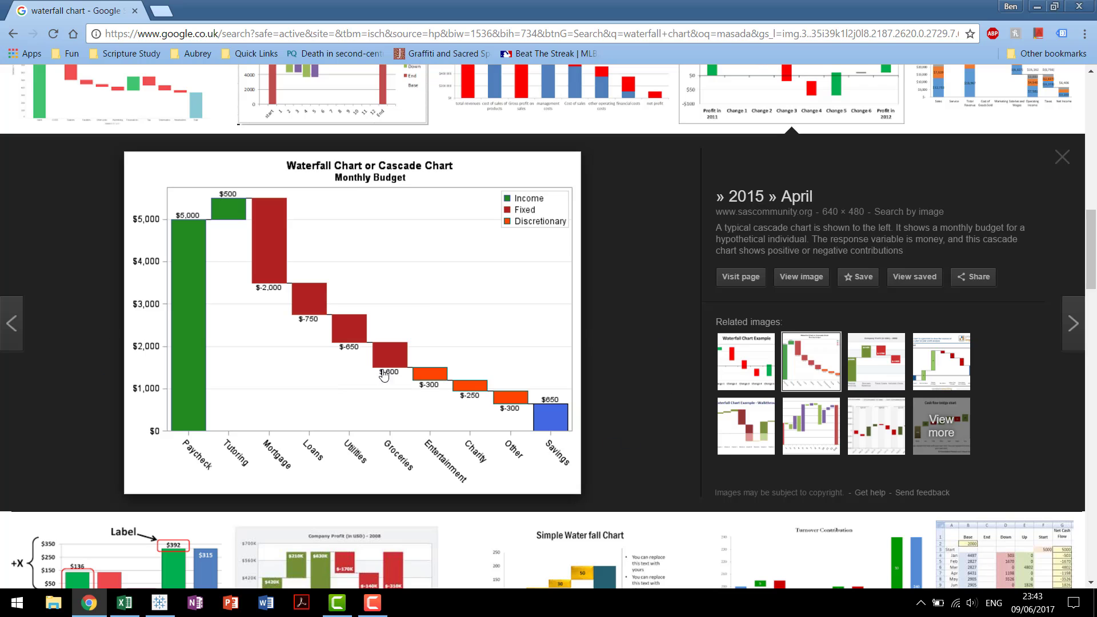
click(745, 375)
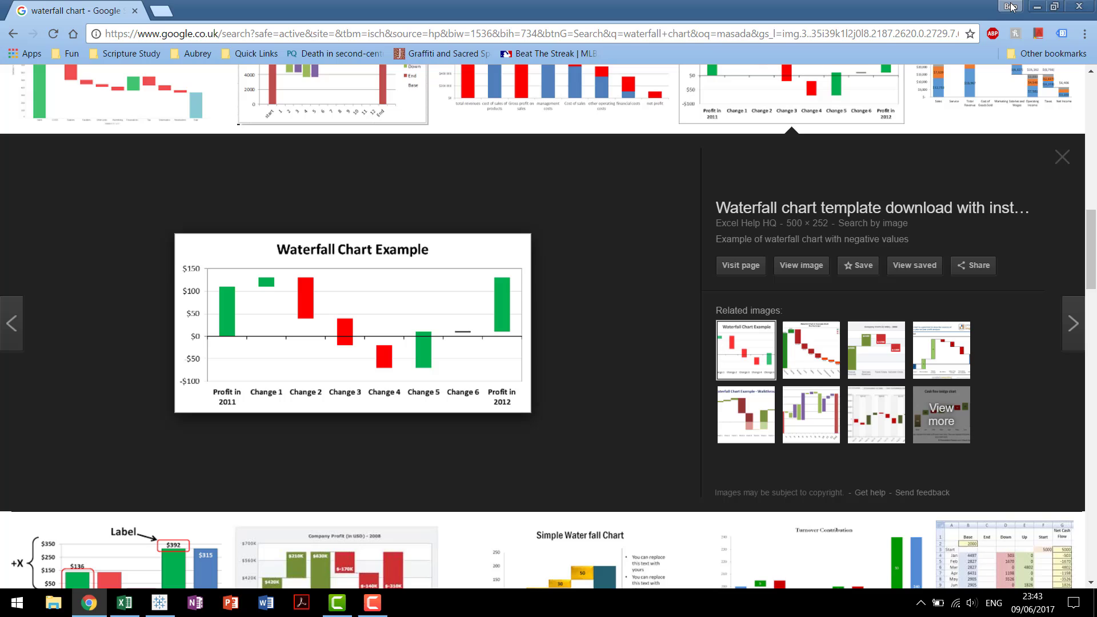
Step: Connect Tableau to the Retail Sales Performance Excel file and open the empty Sheet 1
click(1037, 7)
click(160, 602)
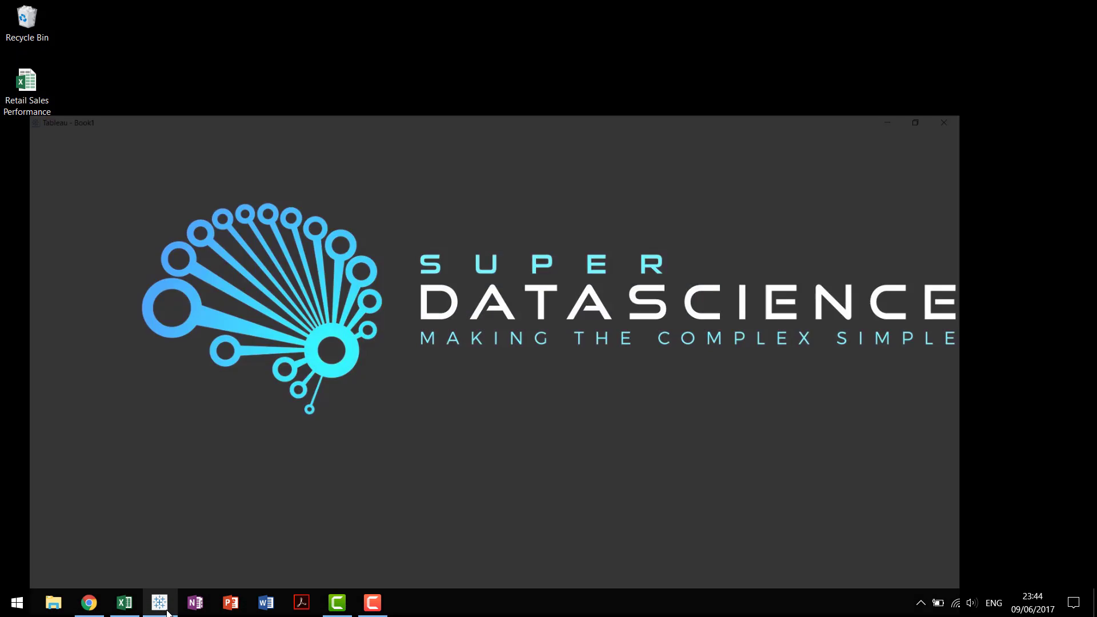
click(86, 97)
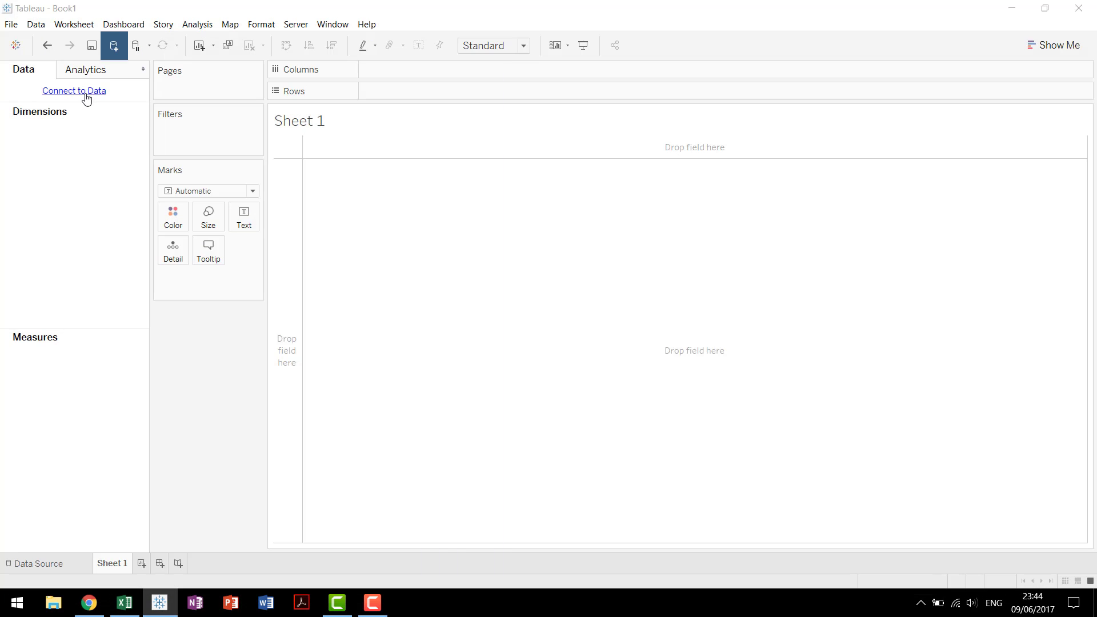
click(166, 126)
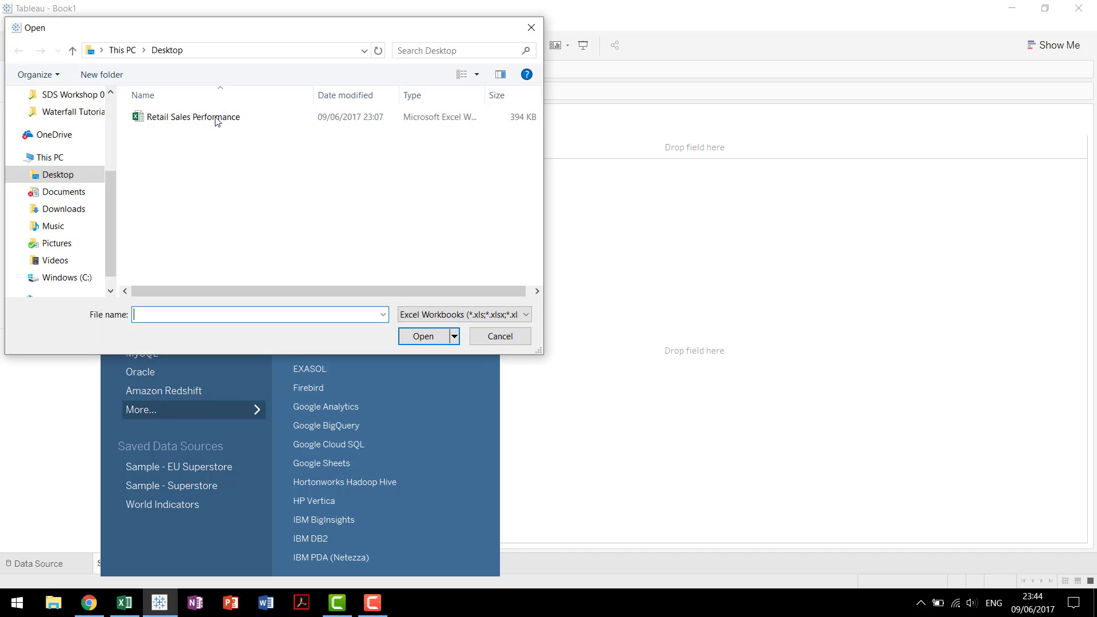
click(216, 117)
click(419, 337)
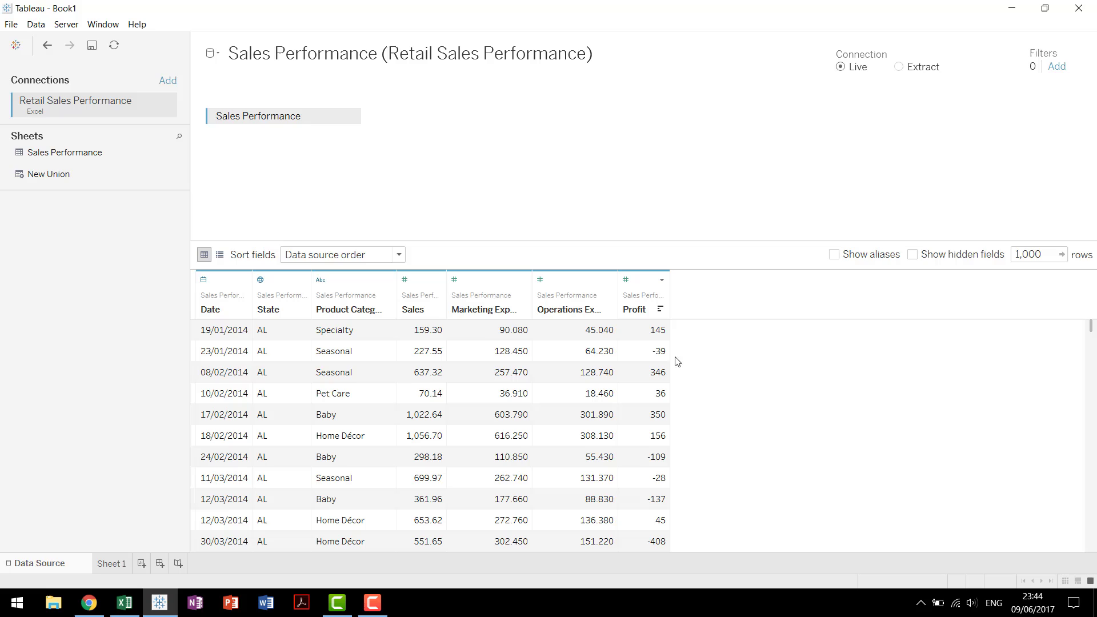
click(114, 564)
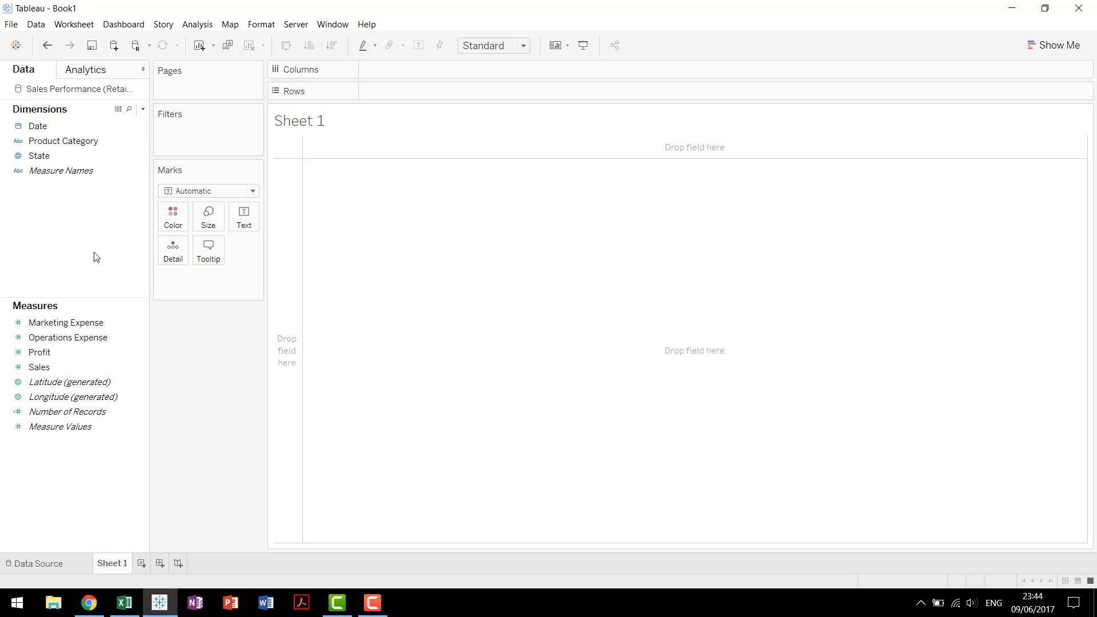
Step: Try placing Date on Columns, then drag the resulting YEAR(Date) pill back off
click(67, 131)
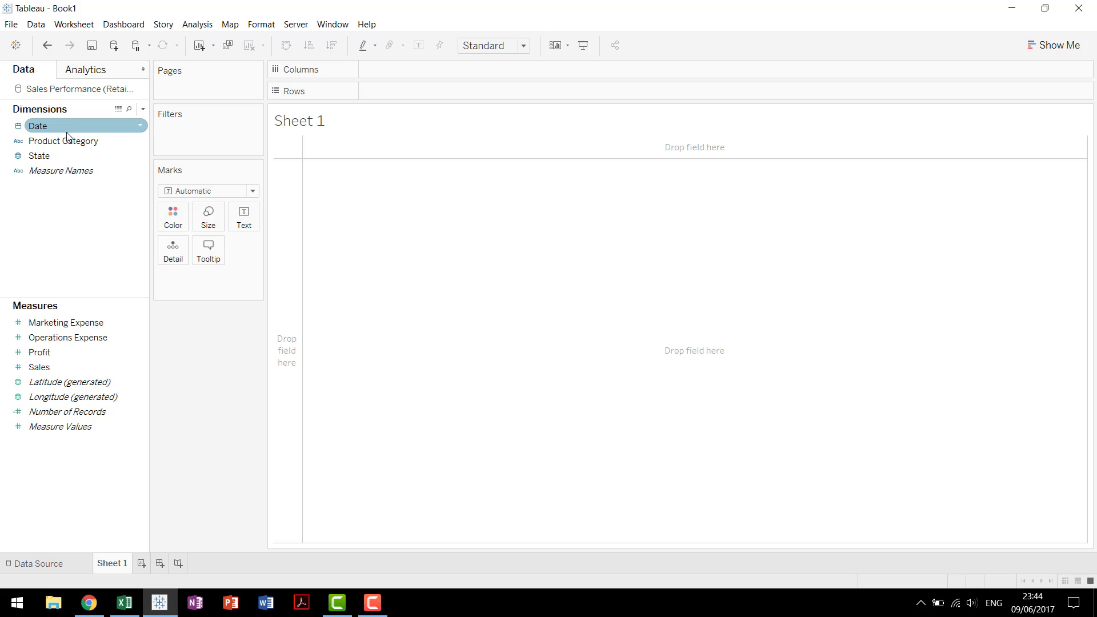
click(67, 136)
drag(68, 136, 437, 75)
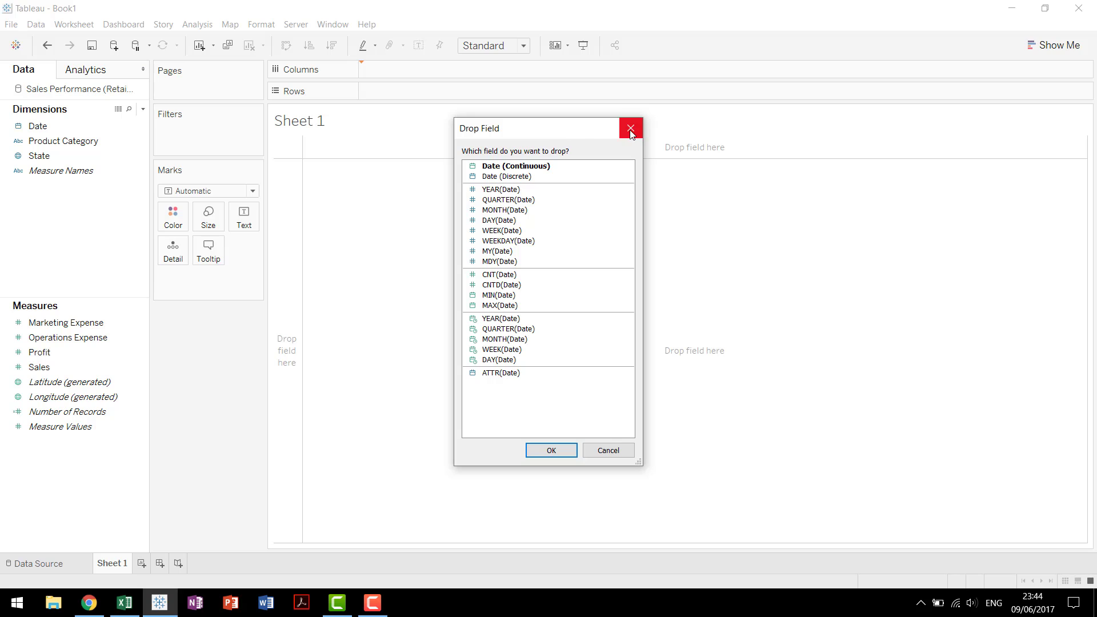
click(611, 453)
drag(63, 127, 449, 73)
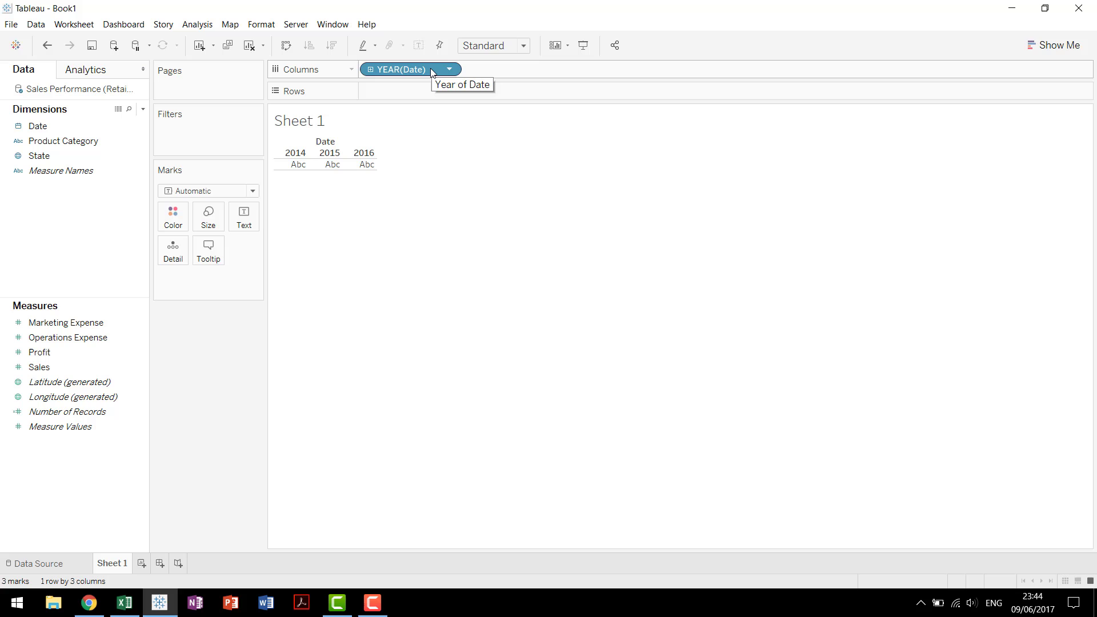
drag(431, 73, 87, 217)
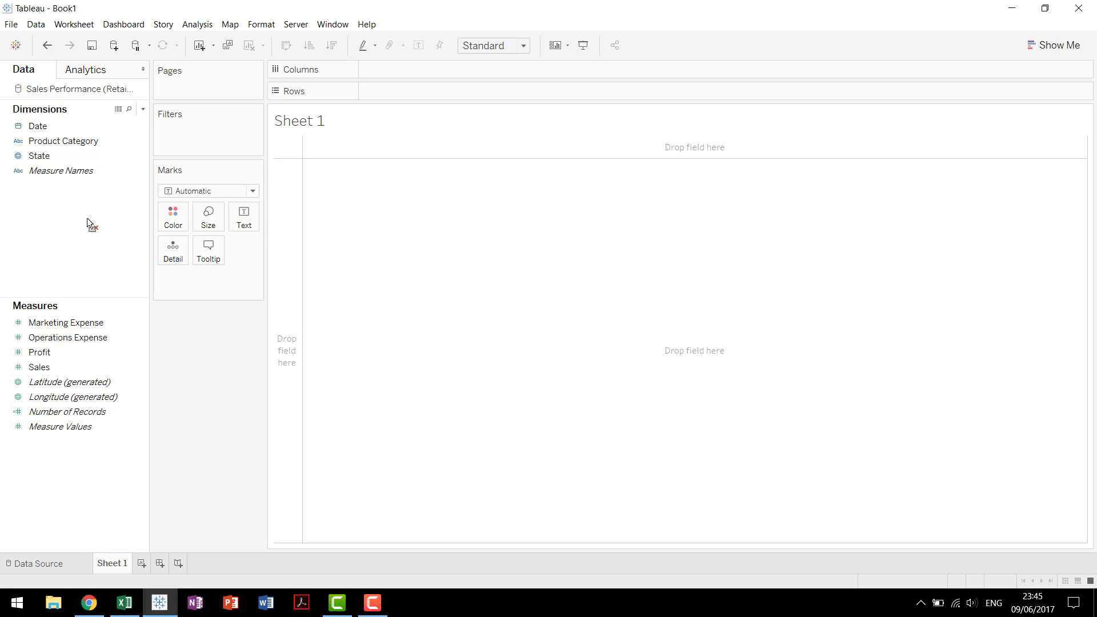
Step: Drop Date on Columns as continuous MONTH(Date), giving a monthly profit line from December 2013
click(60, 123)
drag(62, 127, 414, 72)
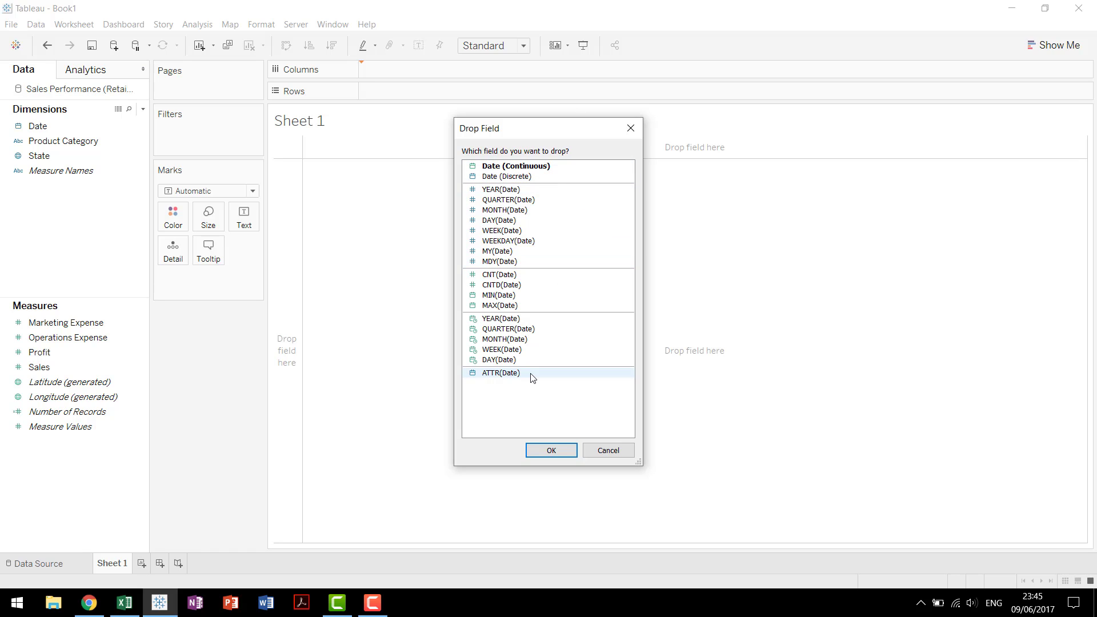
click(551, 340)
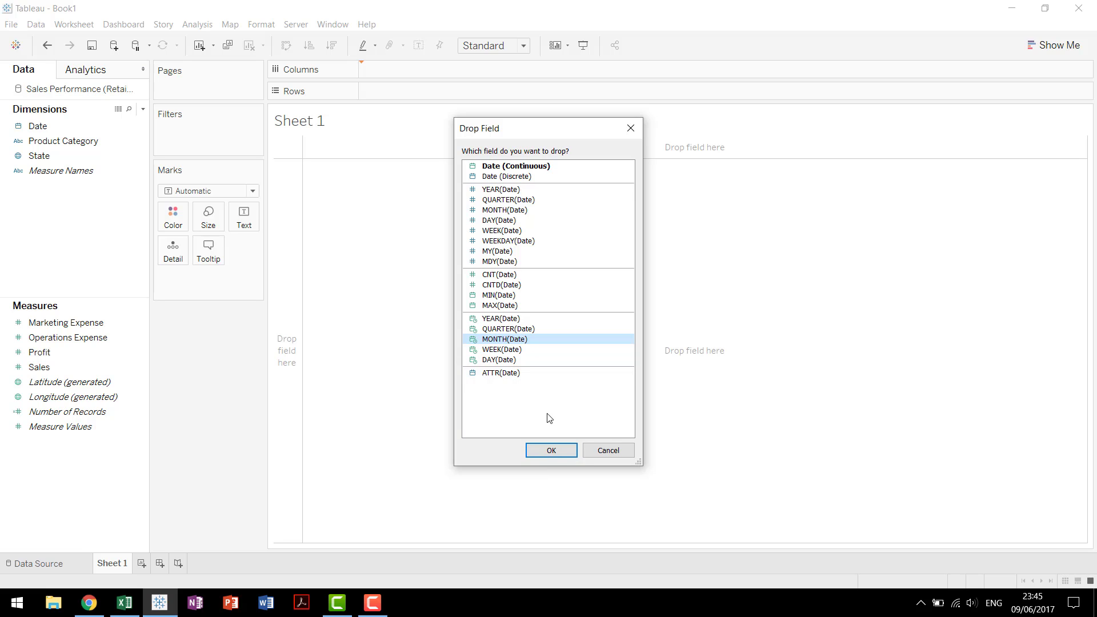
click(551, 450)
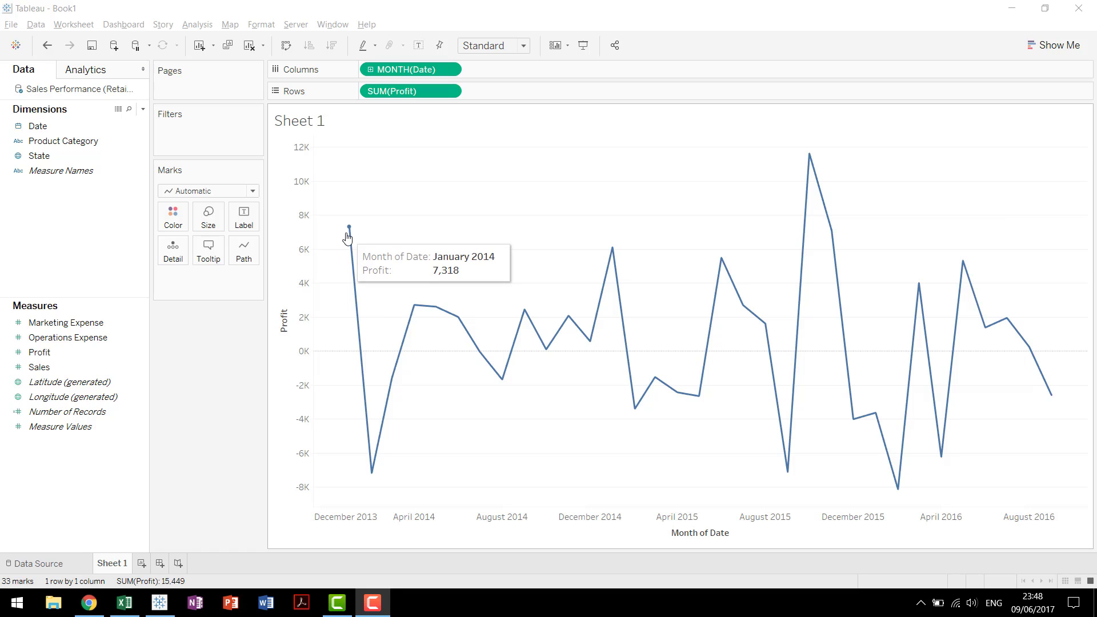
mouse_move(594, 323)
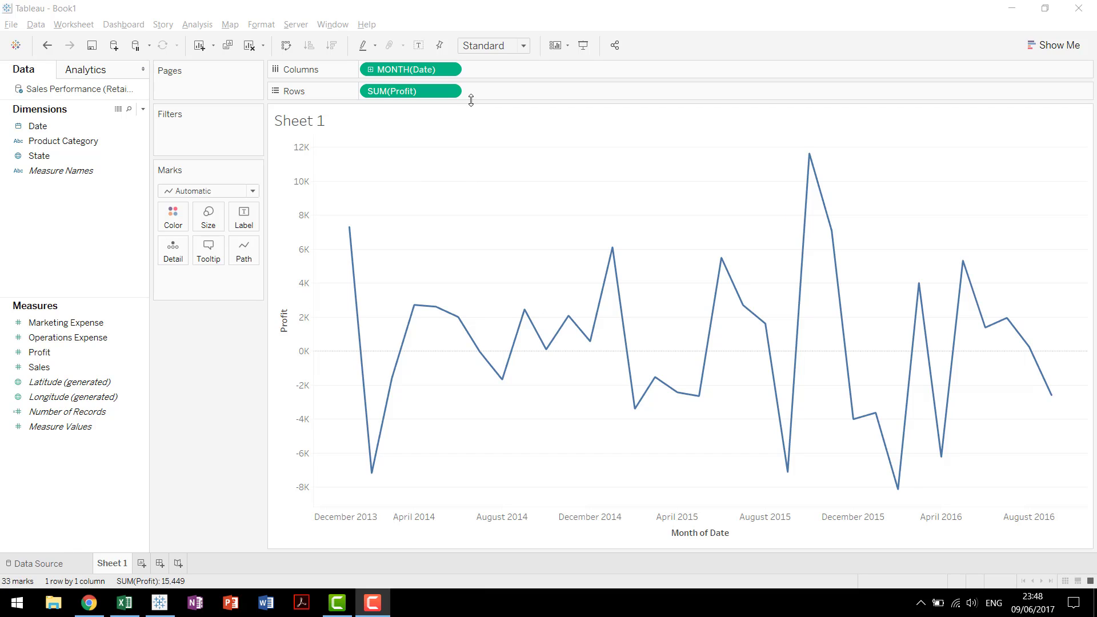
Step: Apply the Running Total quick table calculation to SUM(Profit)
click(451, 92)
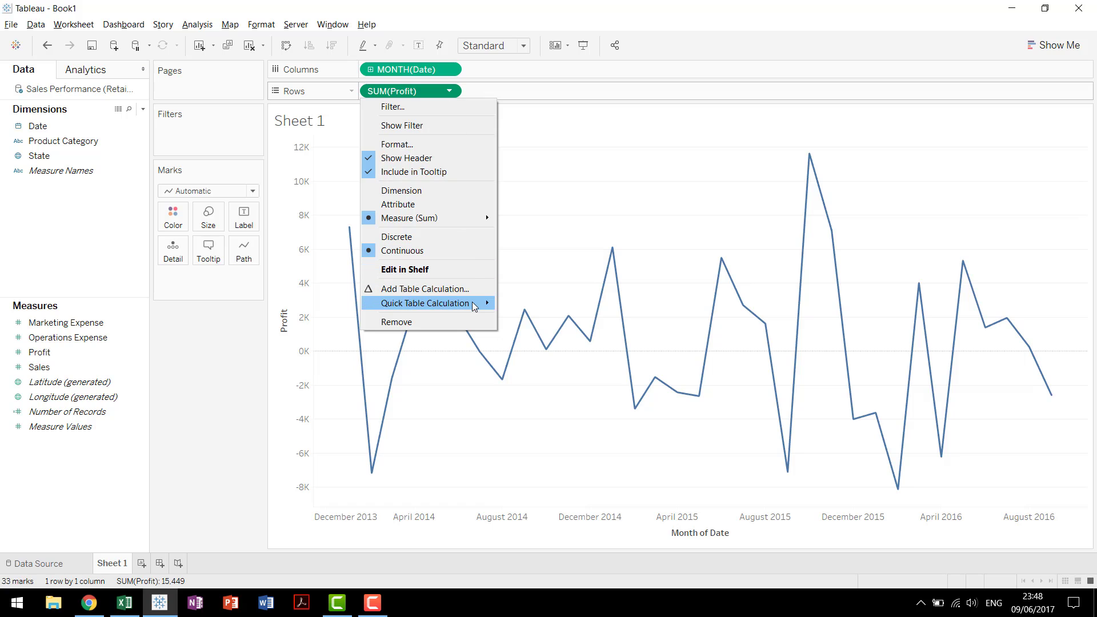
mouse_move(480, 303)
click(568, 305)
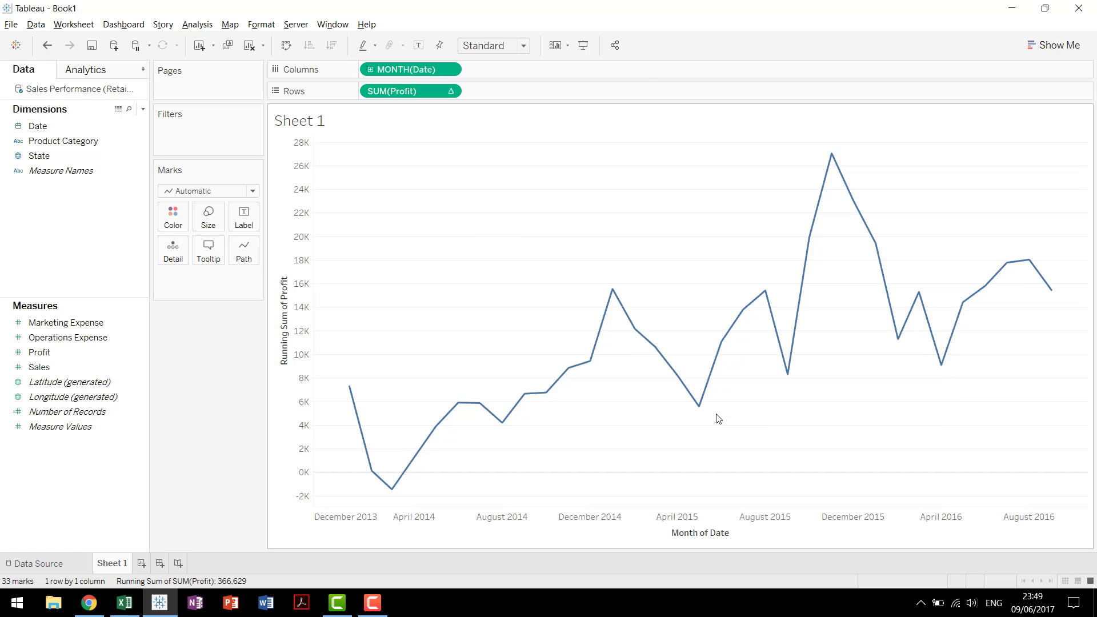
mouse_move(907, 316)
Step: Change the mark type to Bar so each month's running profit total is a bar
click(246, 191)
click(219, 217)
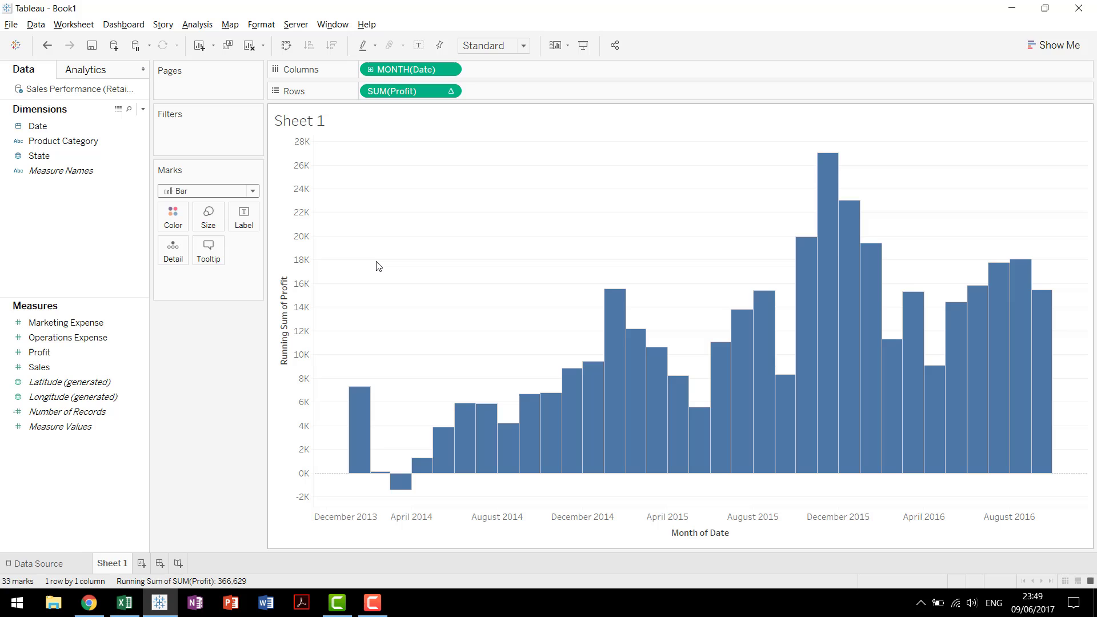
mouse_move(361, 399)
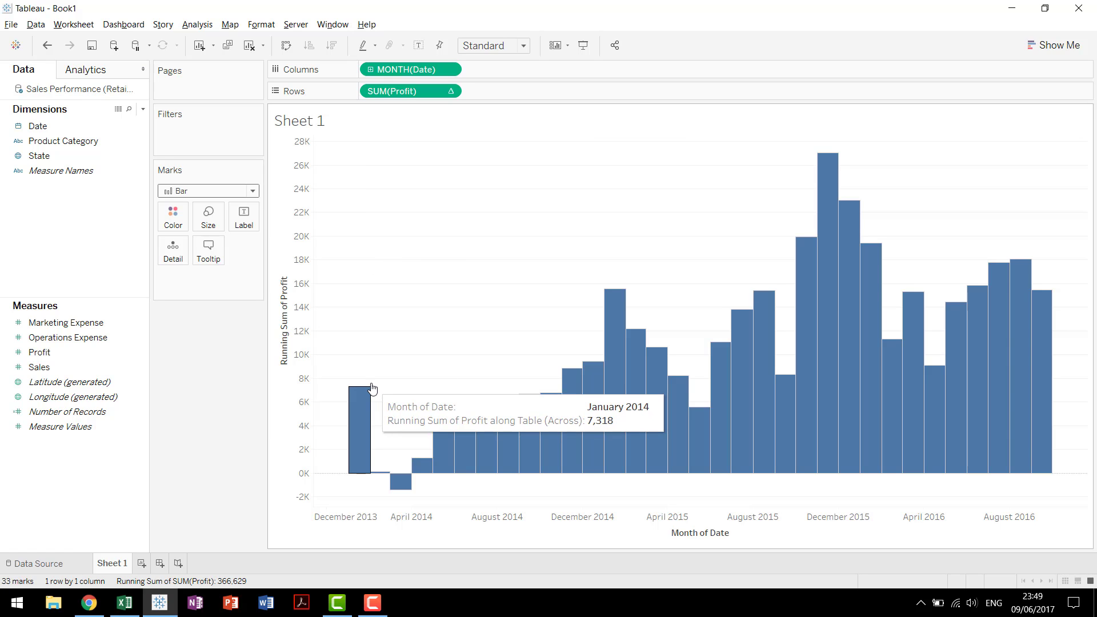
mouse_move(381, 473)
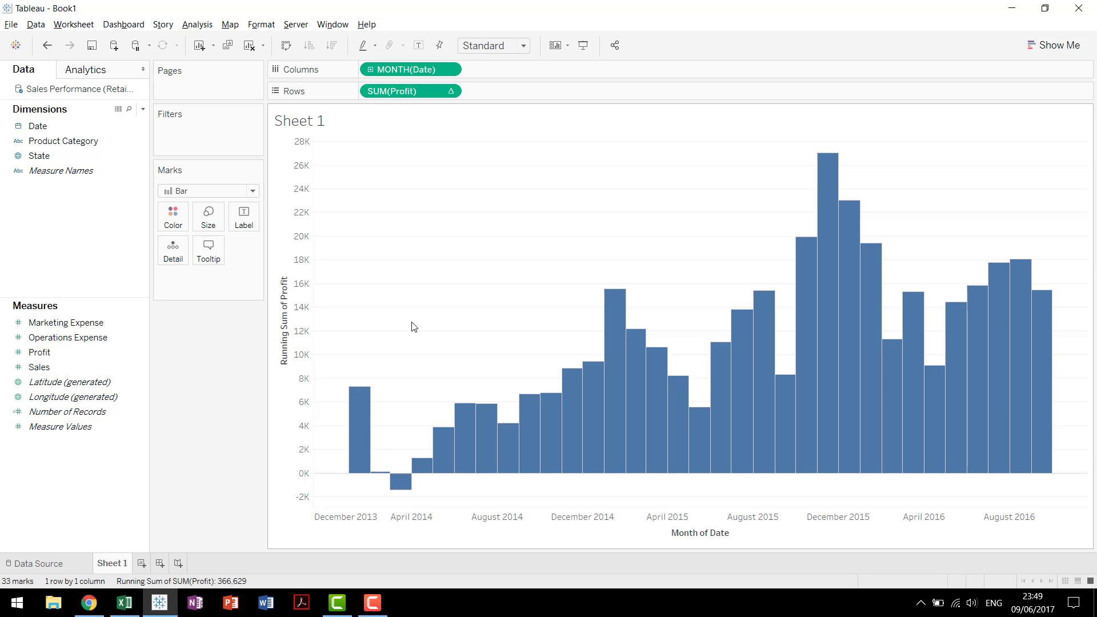
Step: Change the mark type to Gantt Bar
click(252, 192)
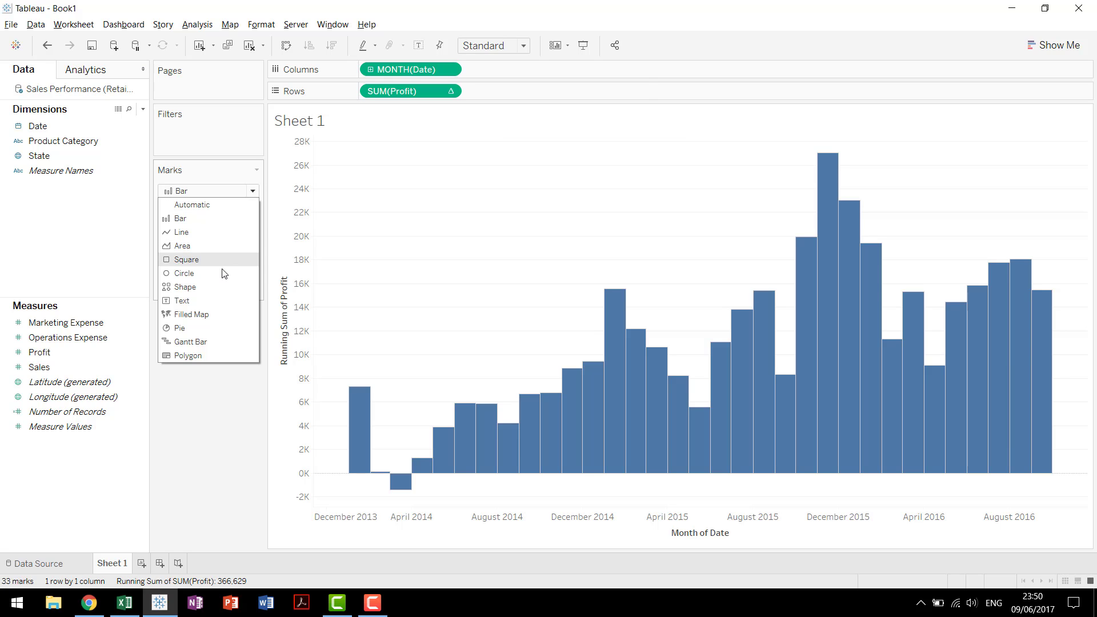
click(197, 342)
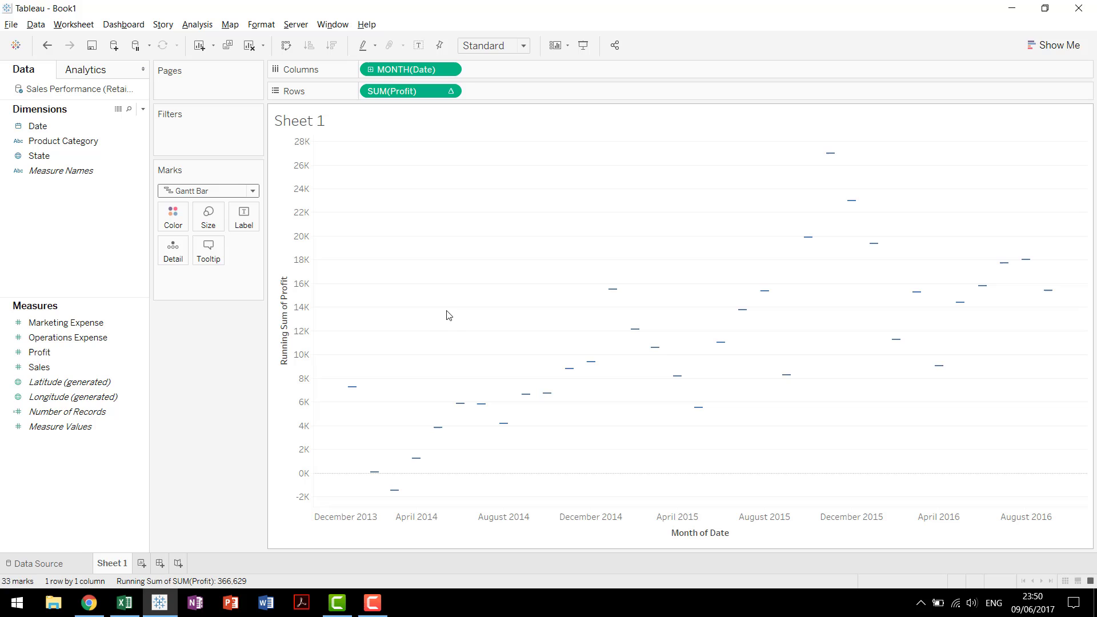
mouse_move(358, 393)
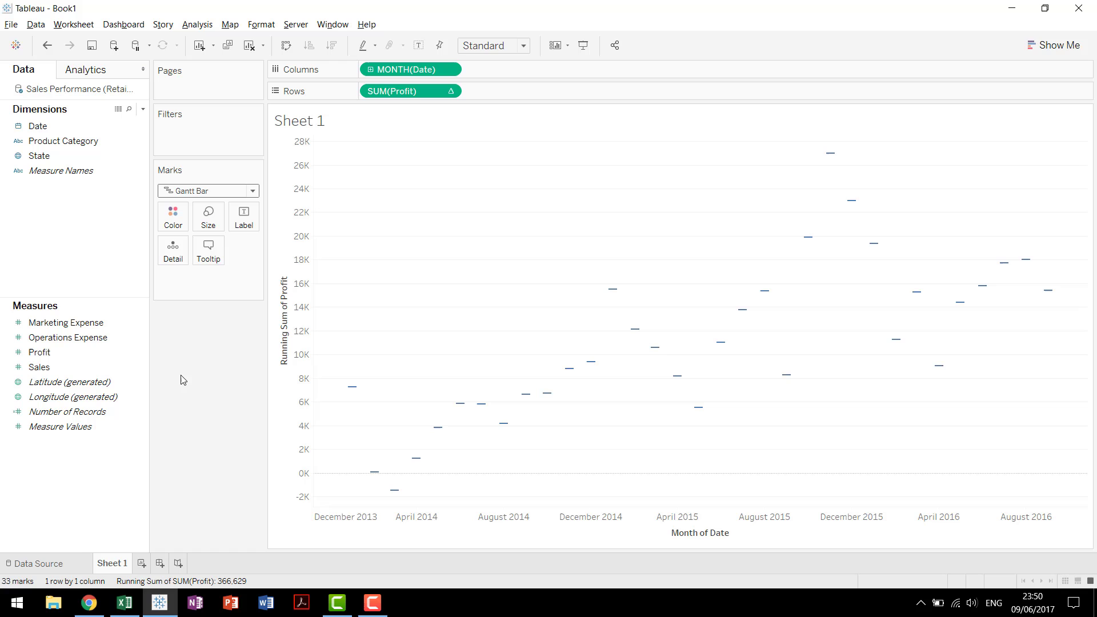
Step: Create a calculated field from Profit named 'Waterfall Sizing', with the cursor before [Profit]
right_click(86, 356)
mouse_move(147, 445)
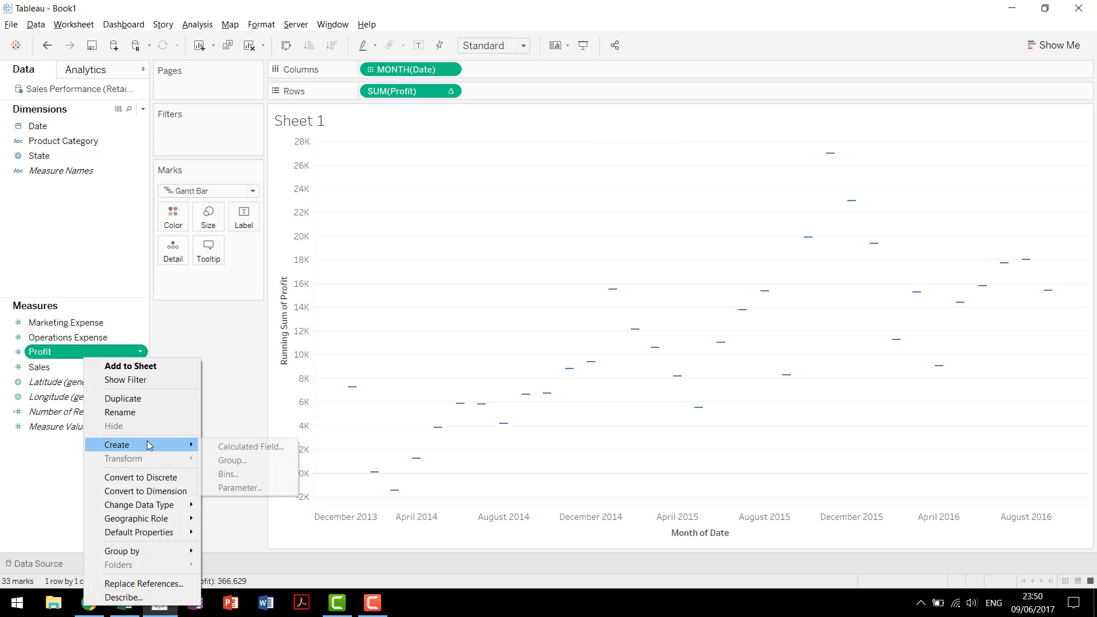
click(246, 446)
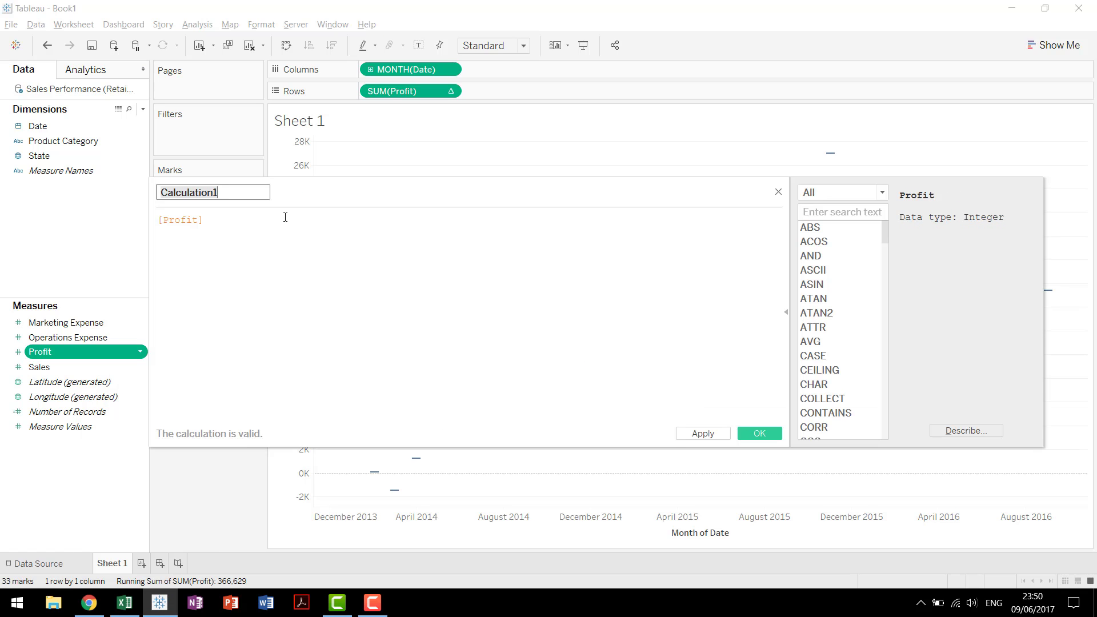
text(Waterfall Sizing)
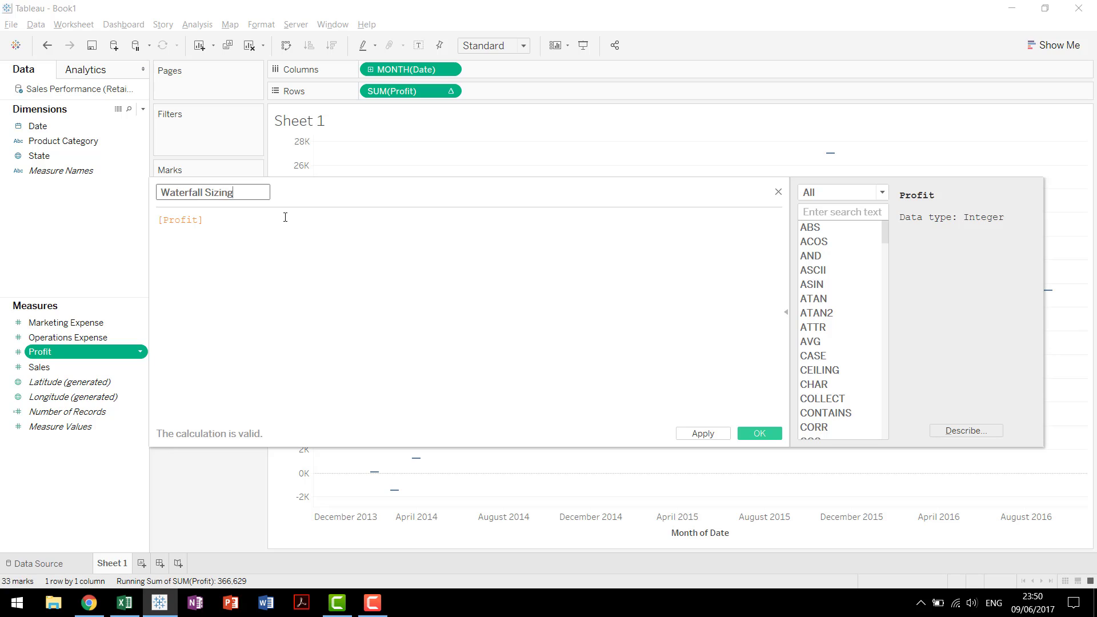
key(Tab)
key(Home)
Step: Finish the formula as -[Profit], then put Waterfall Sizing on Size and Profit on Color
text(-)
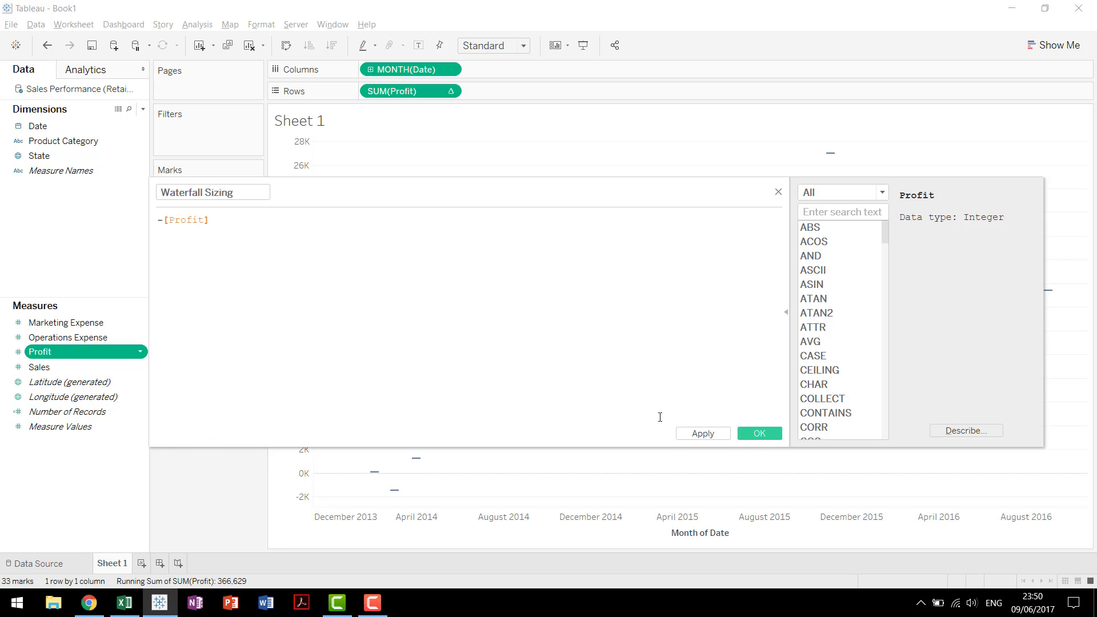
click(761, 435)
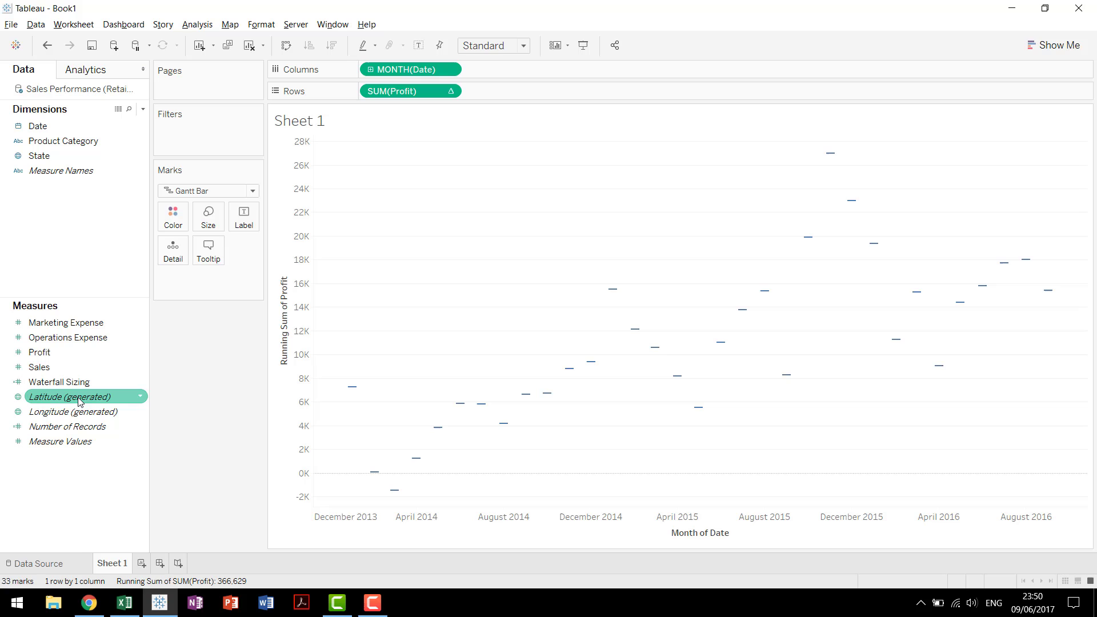
drag(94, 382, 220, 224)
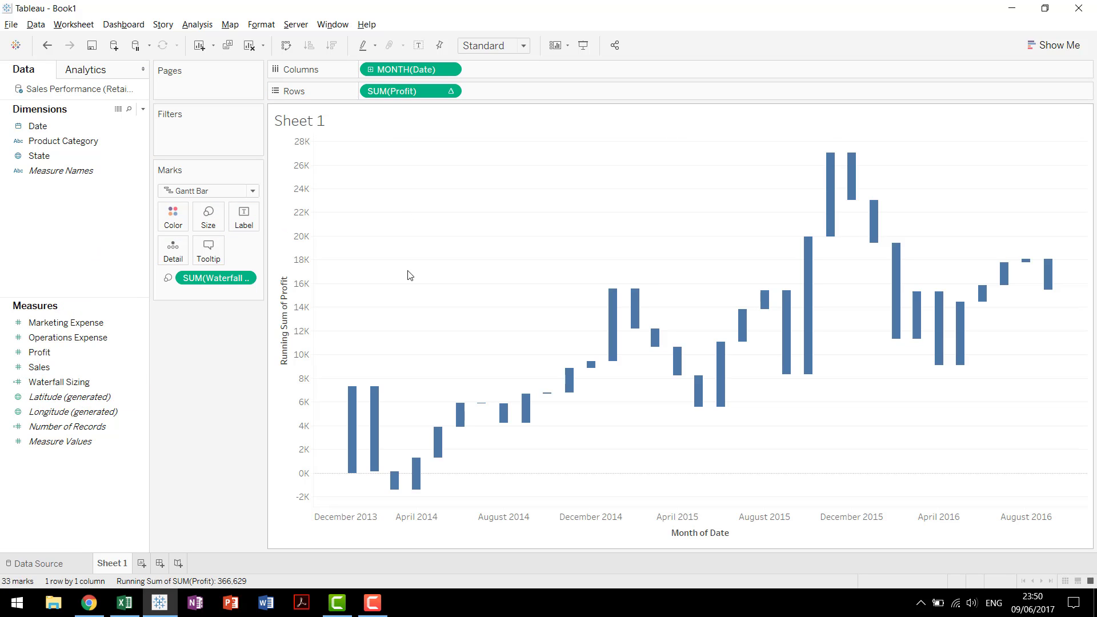
drag(40, 352, 167, 214)
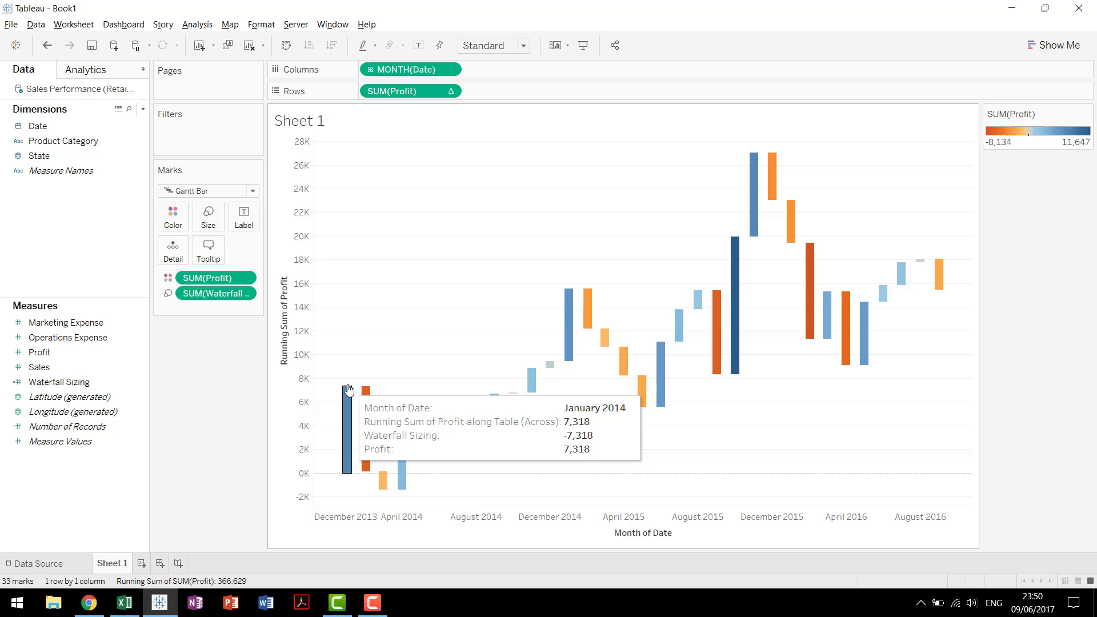
mouse_move(365, 429)
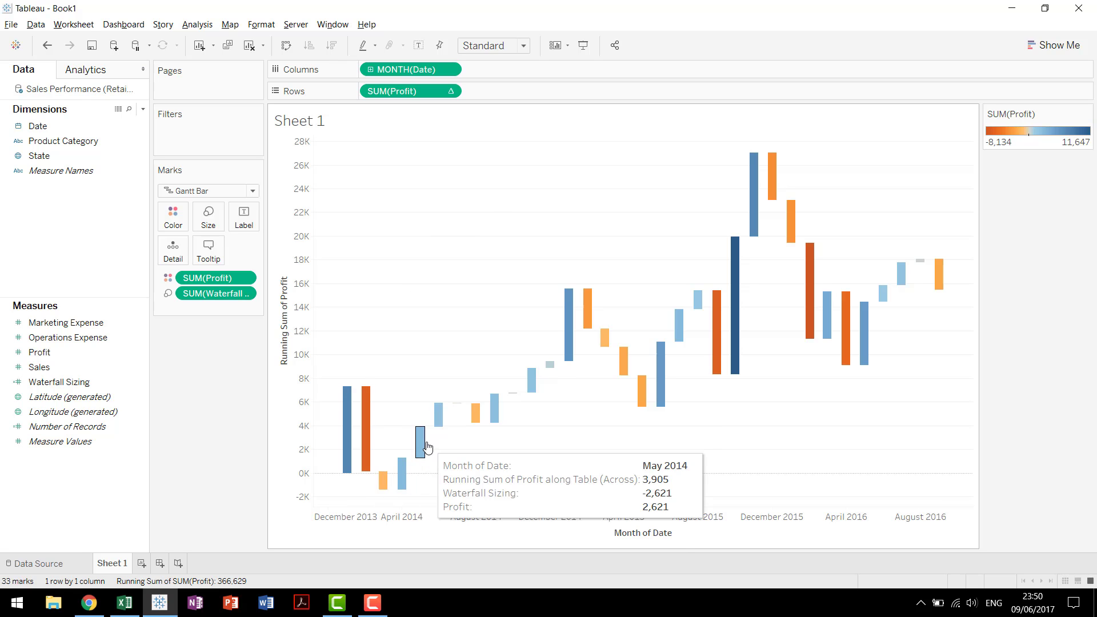
drag(576, 266, 654, 429)
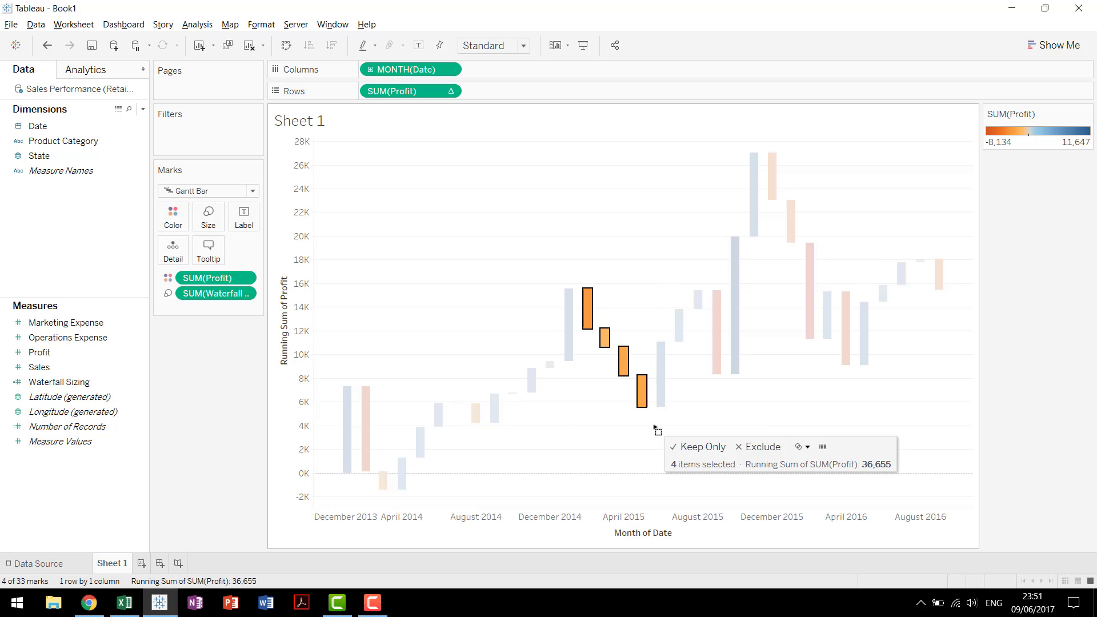
click(628, 245)
drag(641, 263, 710, 409)
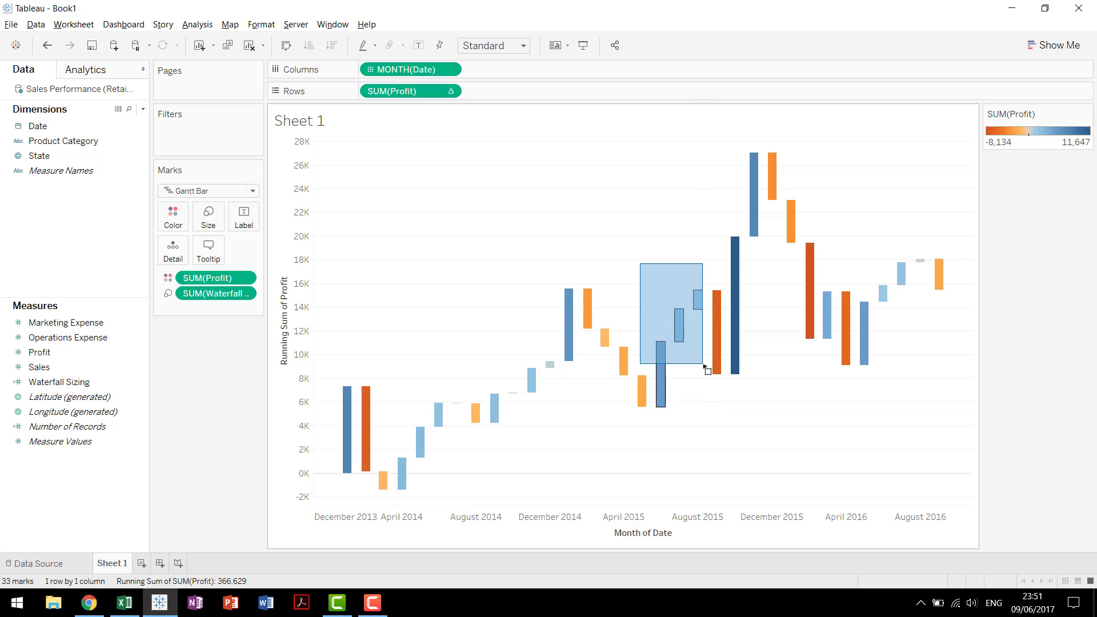
click(665, 249)
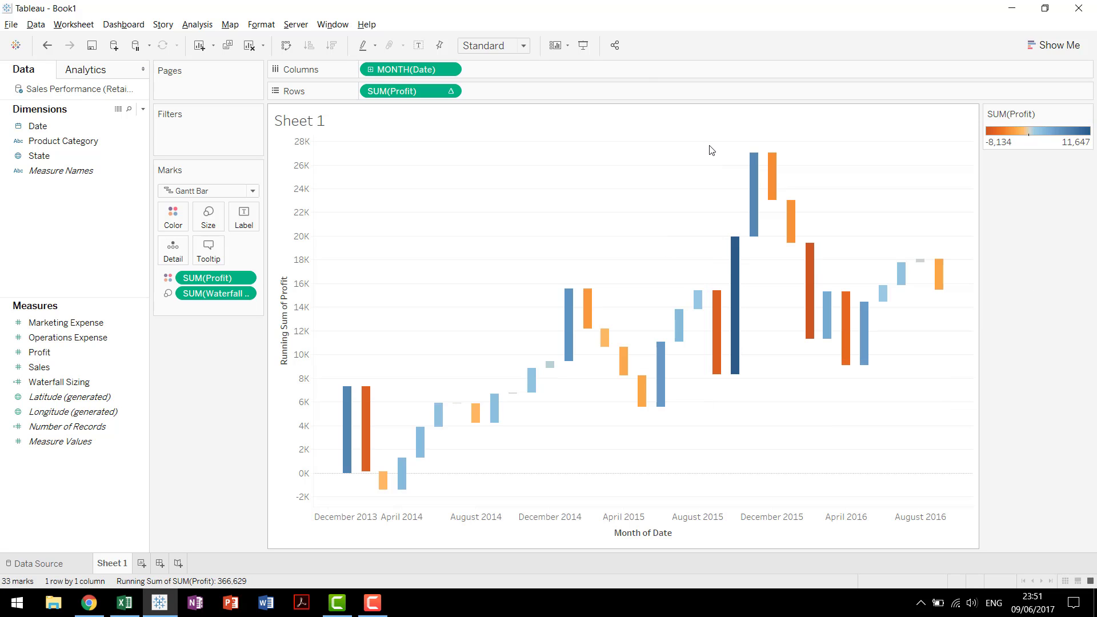
drag(709, 145, 754, 277)
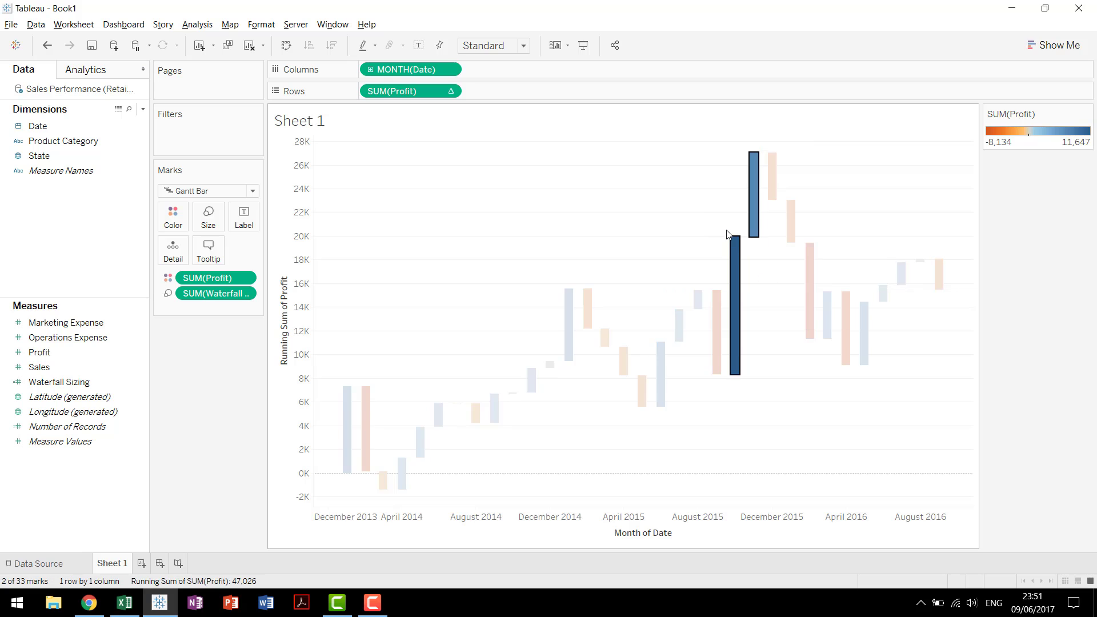
click(697, 216)
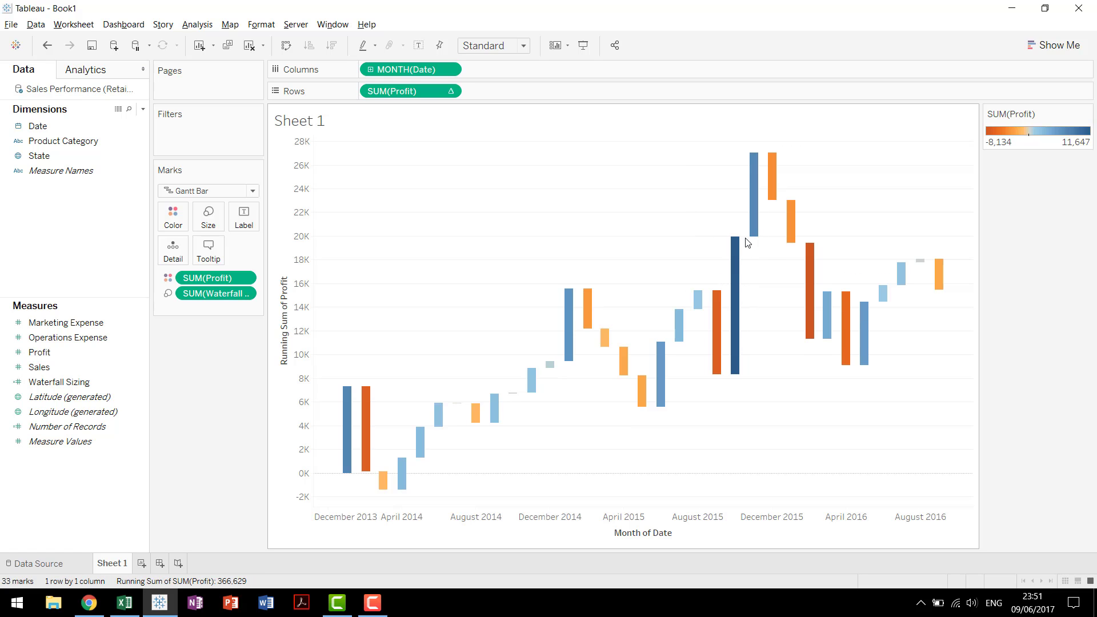
drag(765, 143, 820, 357)
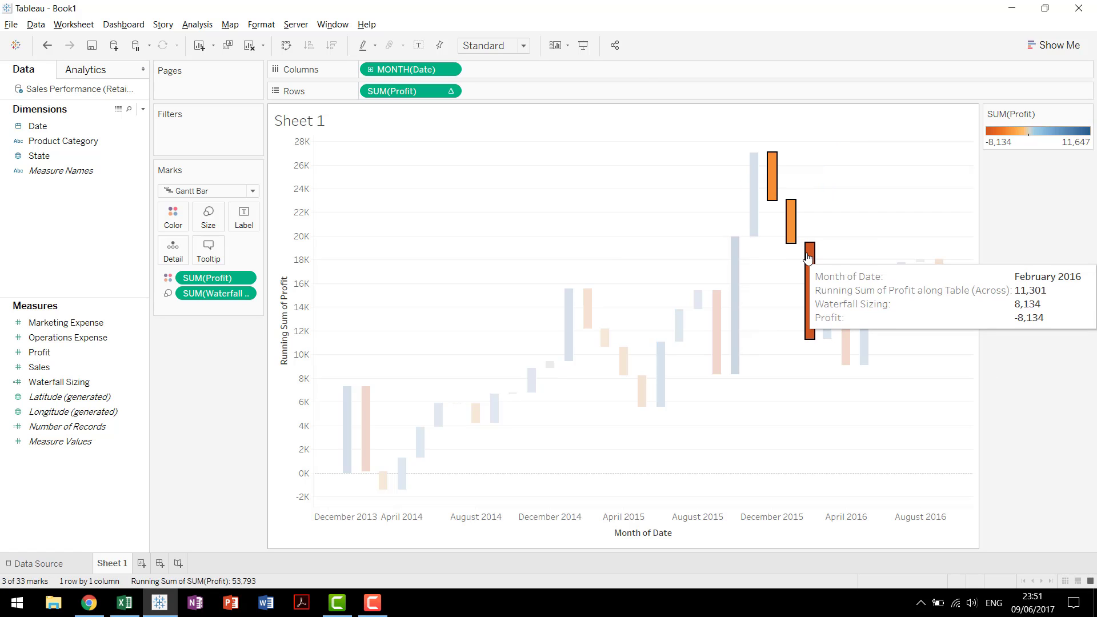
click(627, 231)
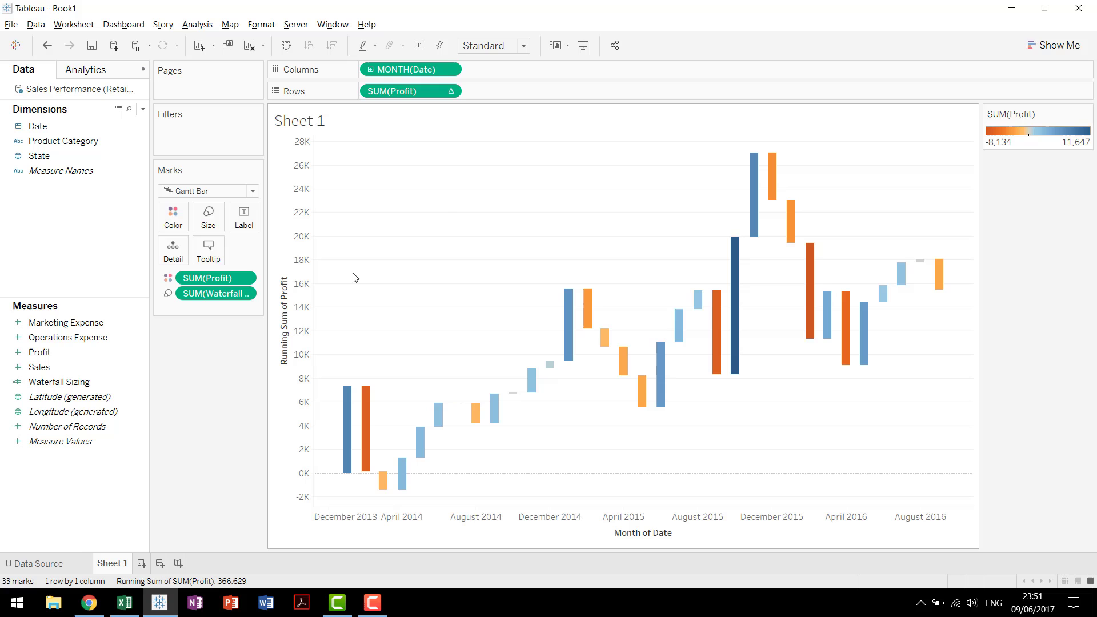
Step: Duplicate SUM(Profit) on Rows and make the second pane's marks uncoloured, maximum-size and black
drag(429, 96, 523, 94)
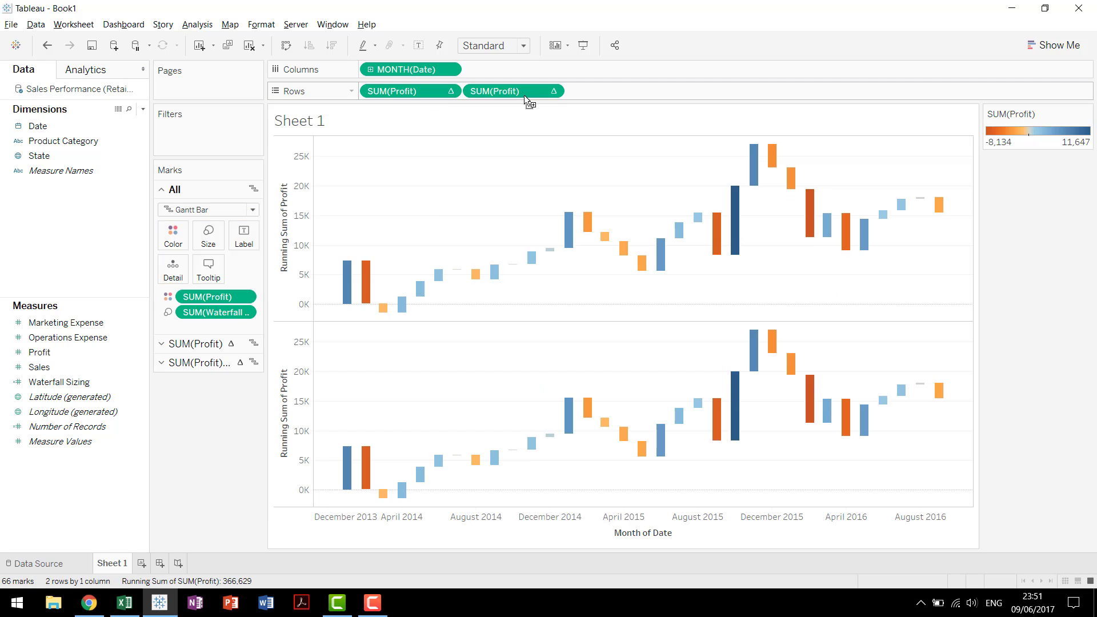
click(211, 365)
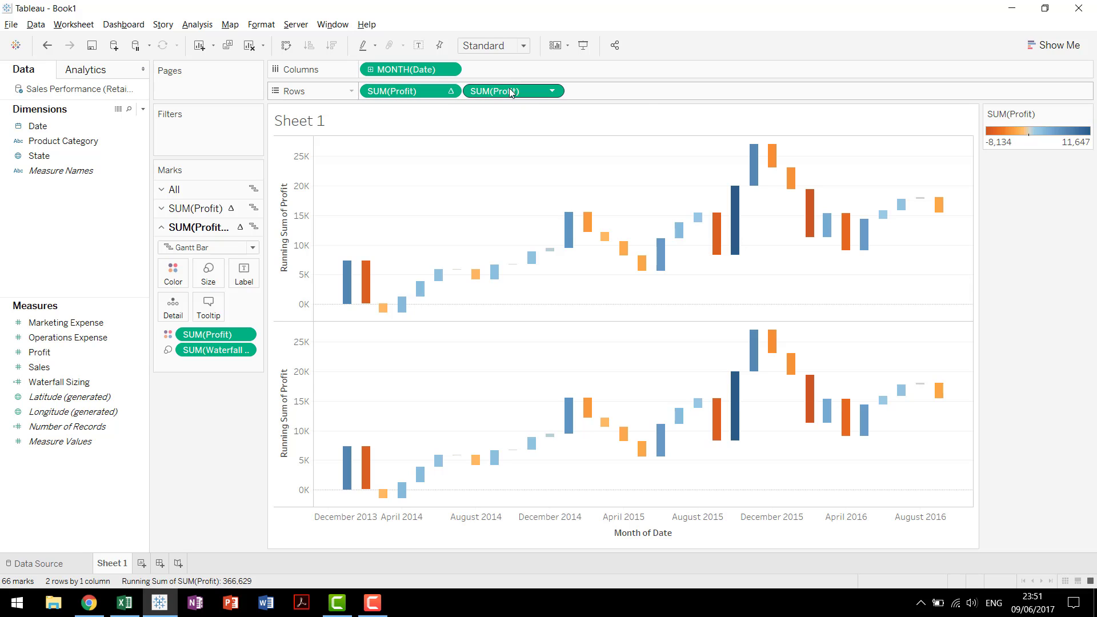
drag(223, 337, 206, 400)
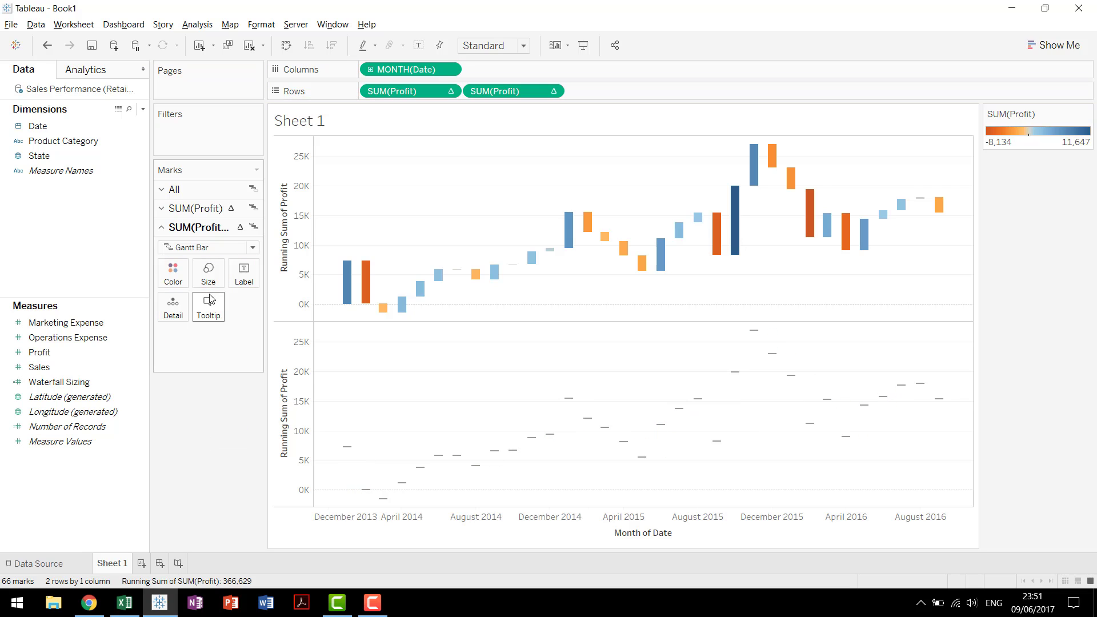
click(208, 269)
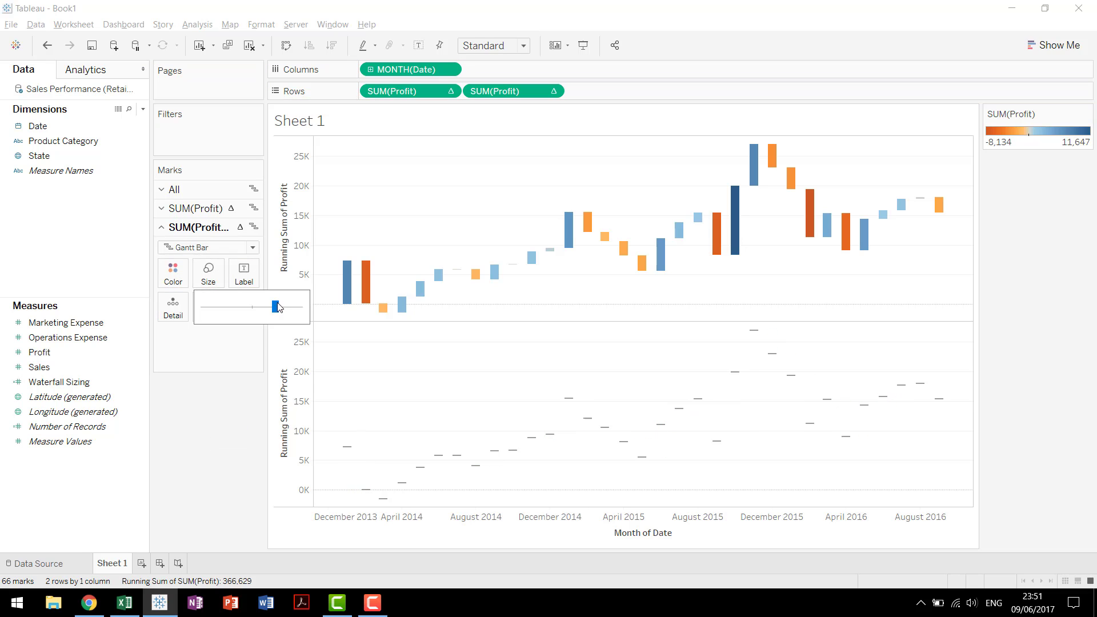
drag(278, 306, 325, 308)
click(173, 273)
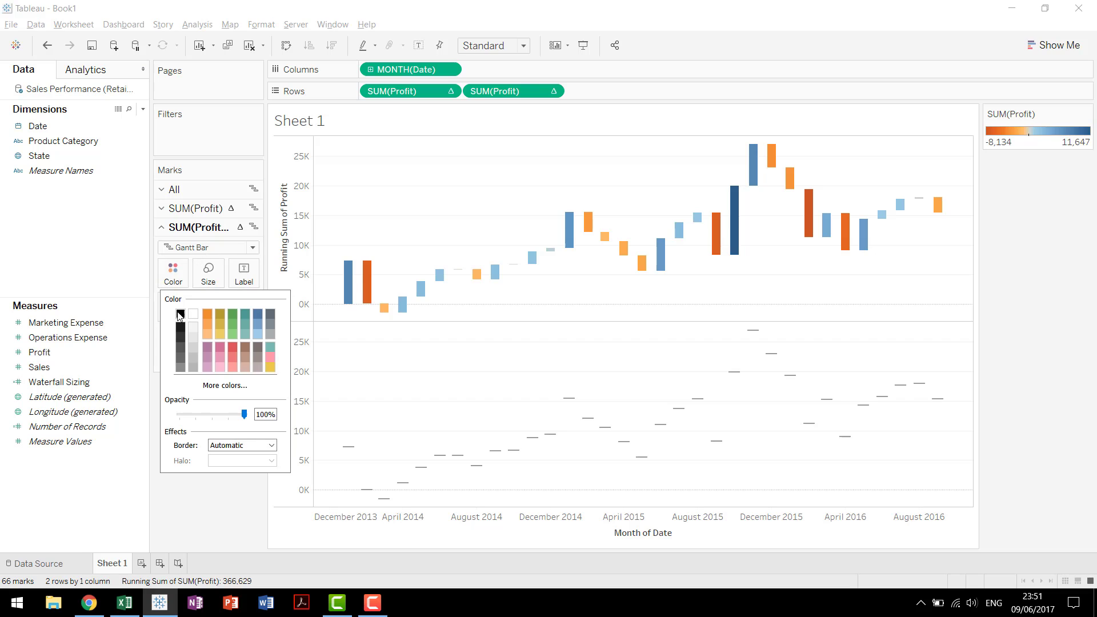
click(181, 316)
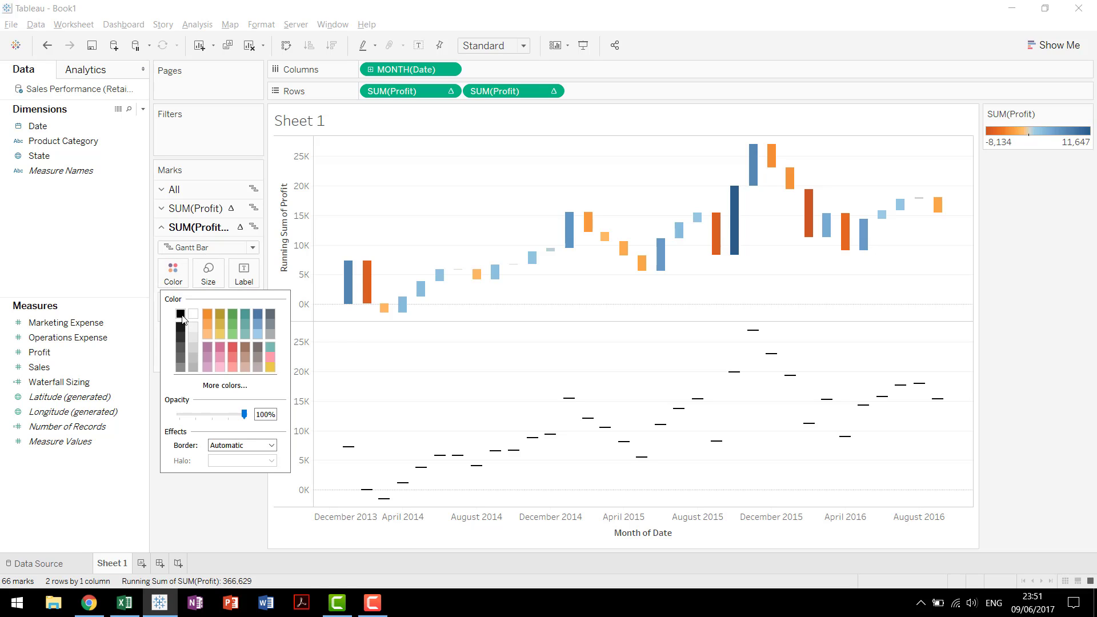
click(195, 486)
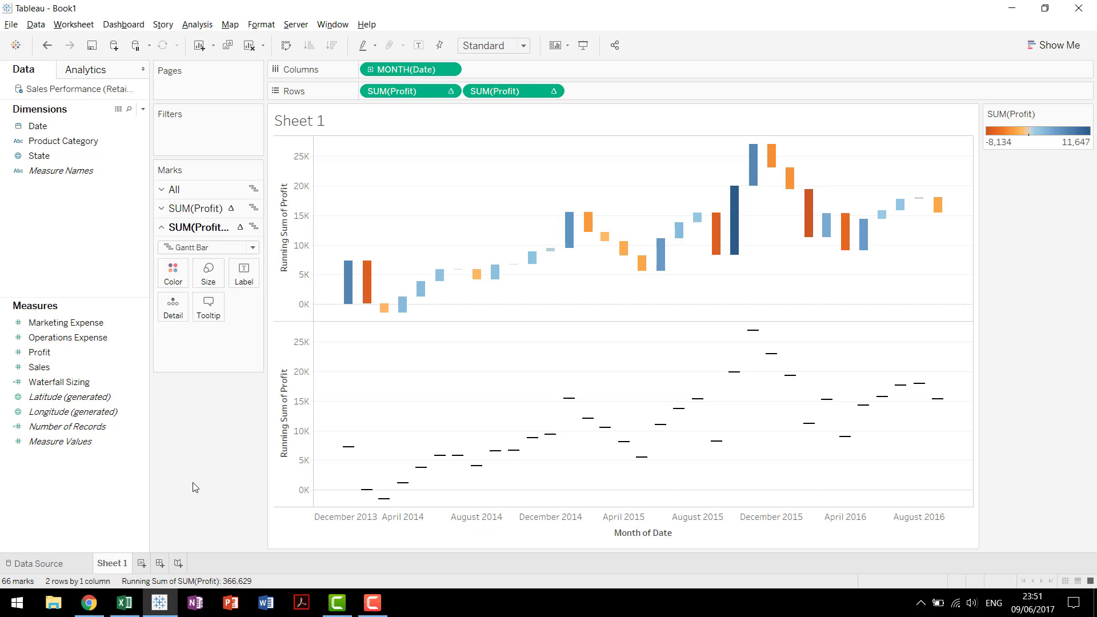
Step: Overlay the two Profit panes on a synchronized dual axis and hide the right-hand axis header
right_click(512, 91)
click(563, 343)
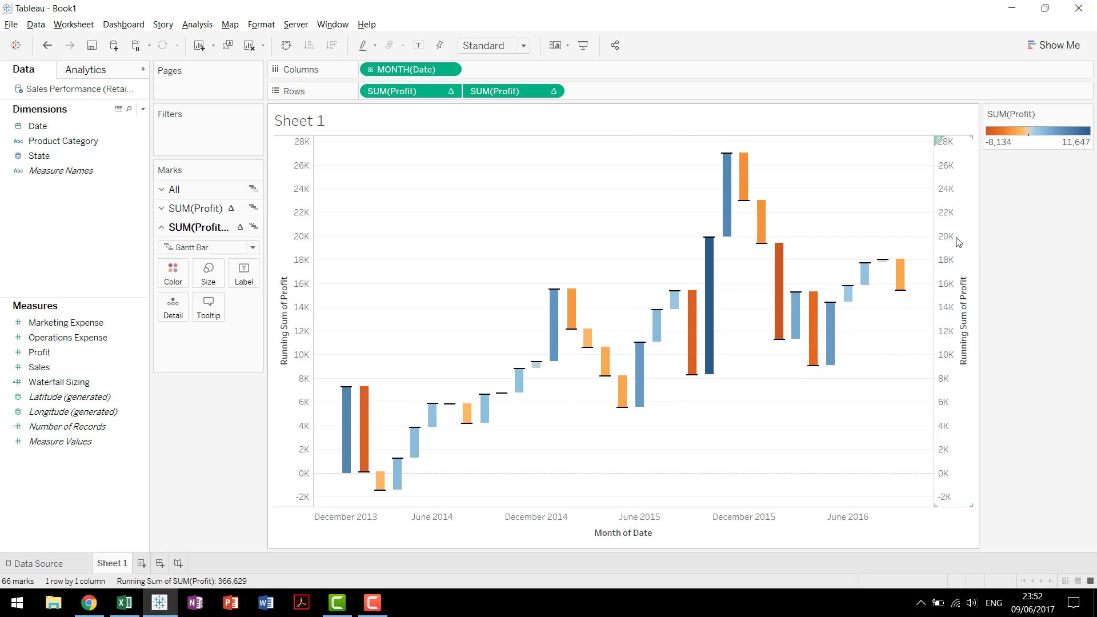
right_click(959, 241)
click(974, 313)
right_click(965, 341)
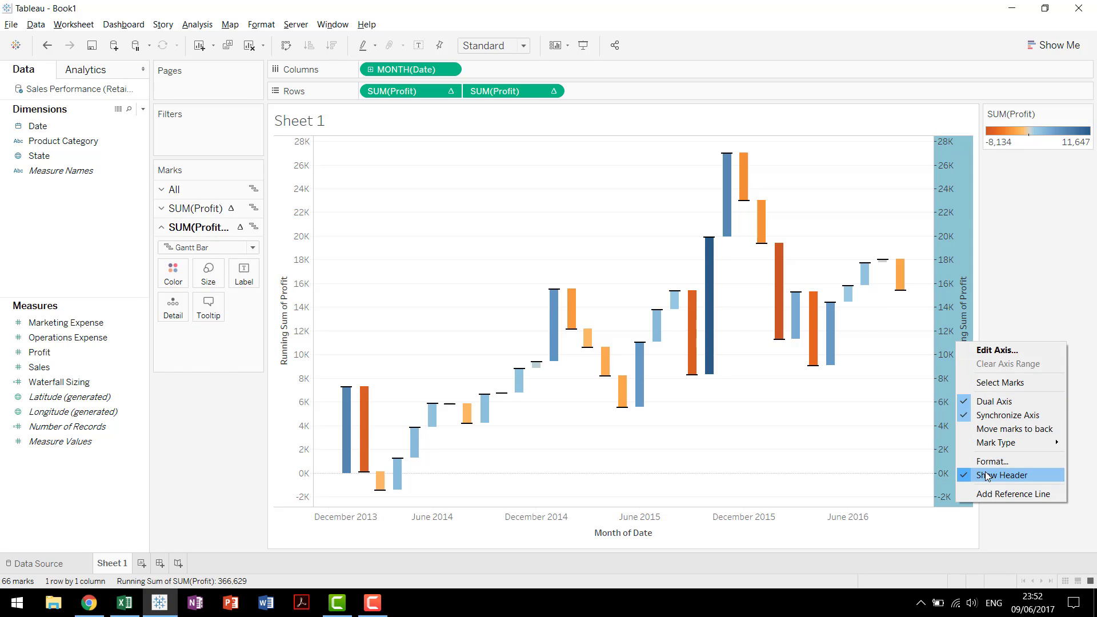
click(991, 475)
click(516, 247)
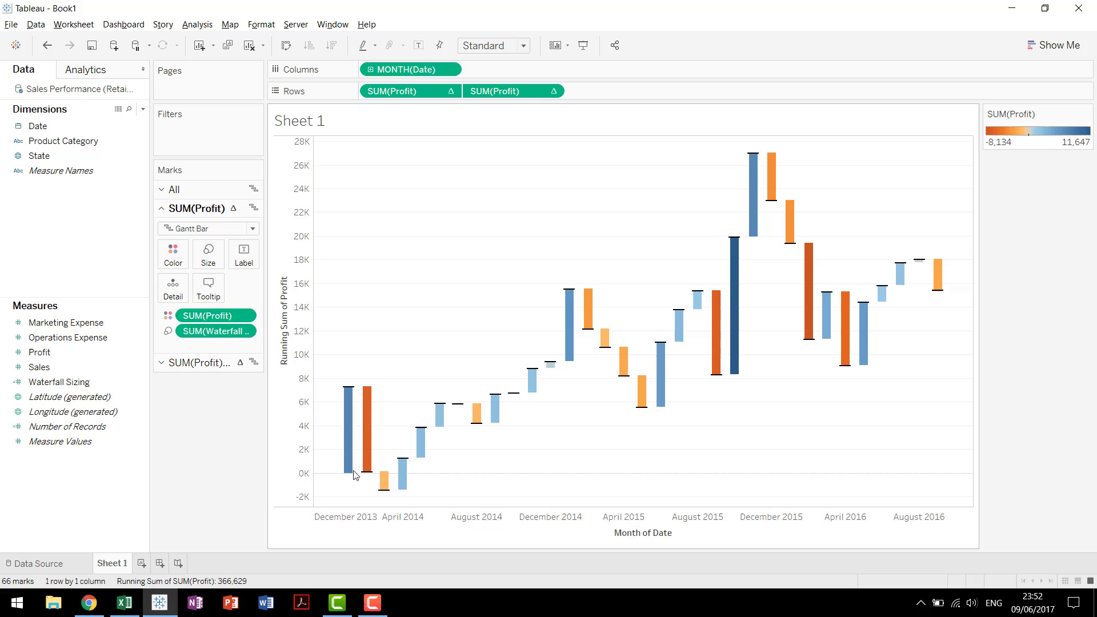
mouse_move(367, 477)
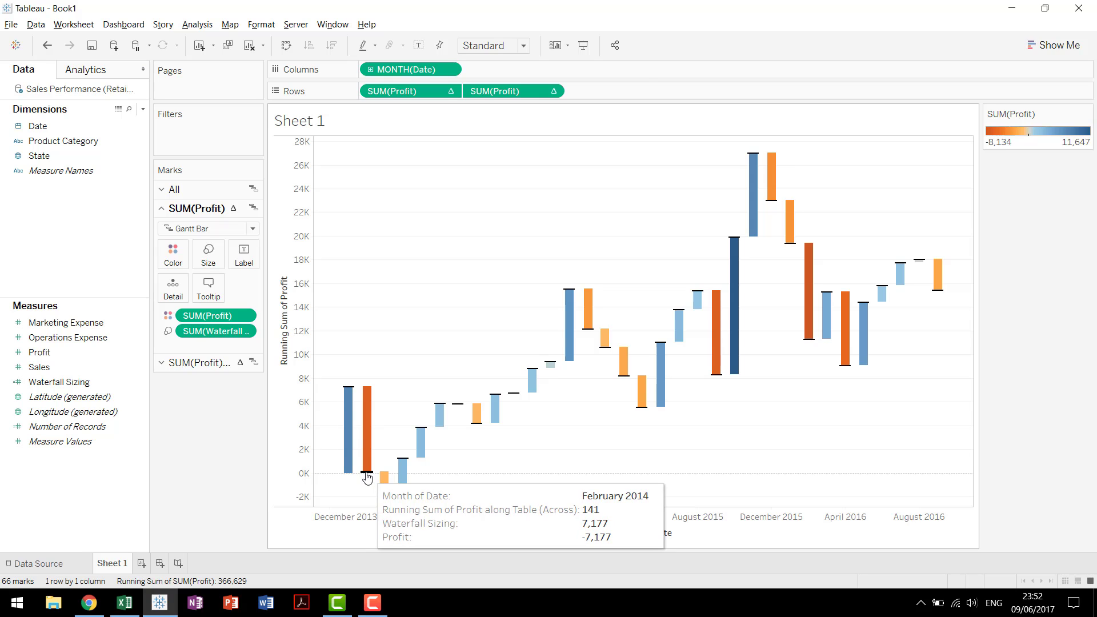
click(367, 476)
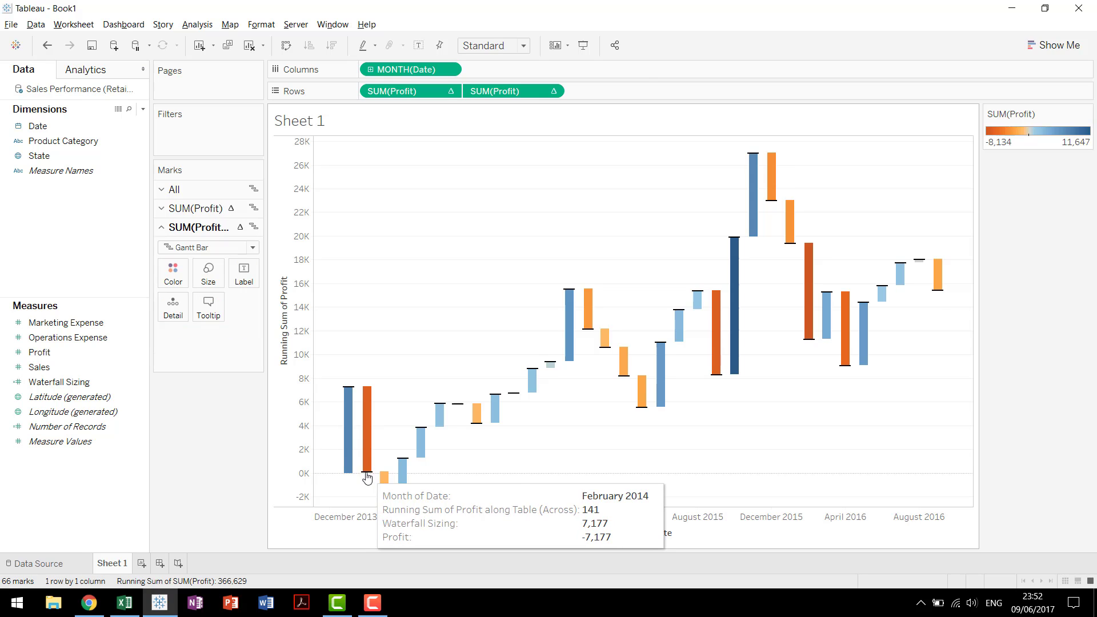
click(404, 318)
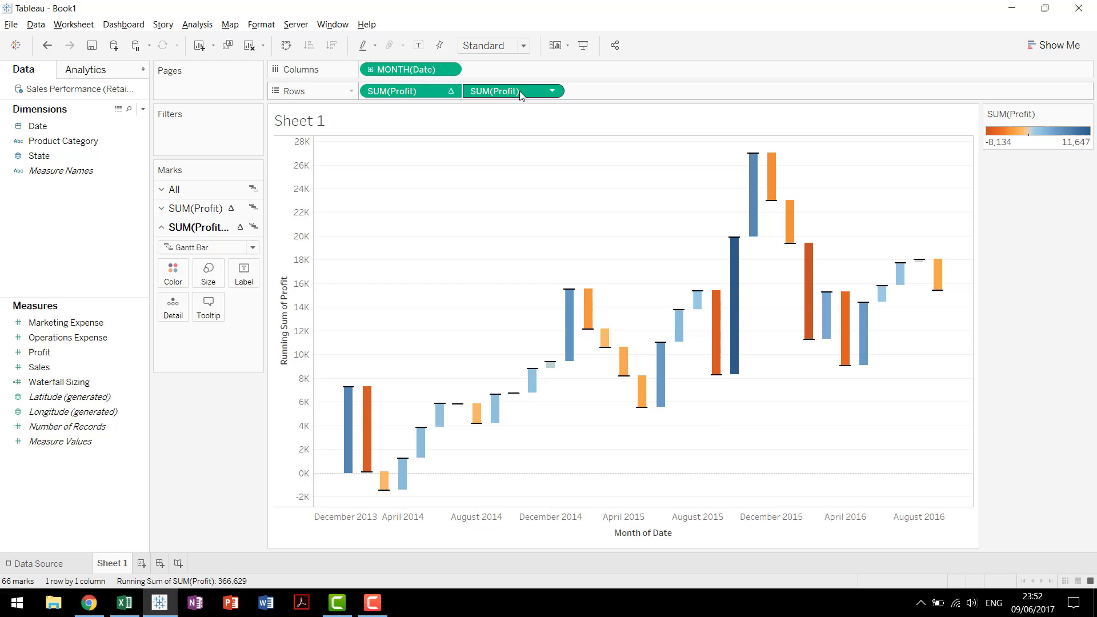
Step: Remove the second SUM(Profit) from Rows and rename Sheet 1 to 'Waterfall Timeseries'
drag(520, 90, 243, 431)
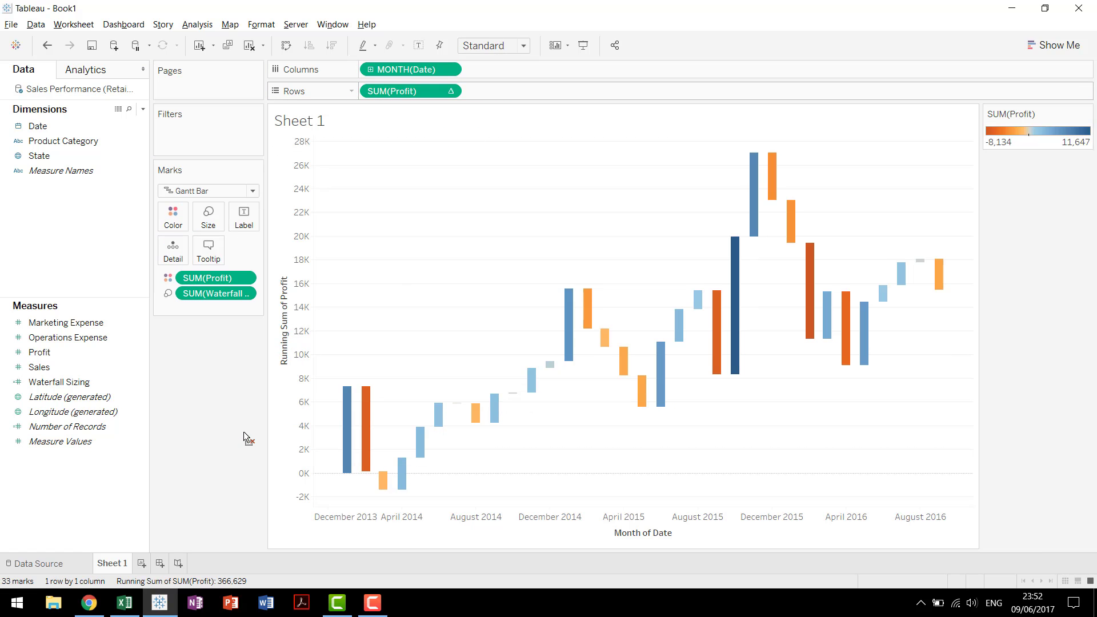
double_click(111, 563)
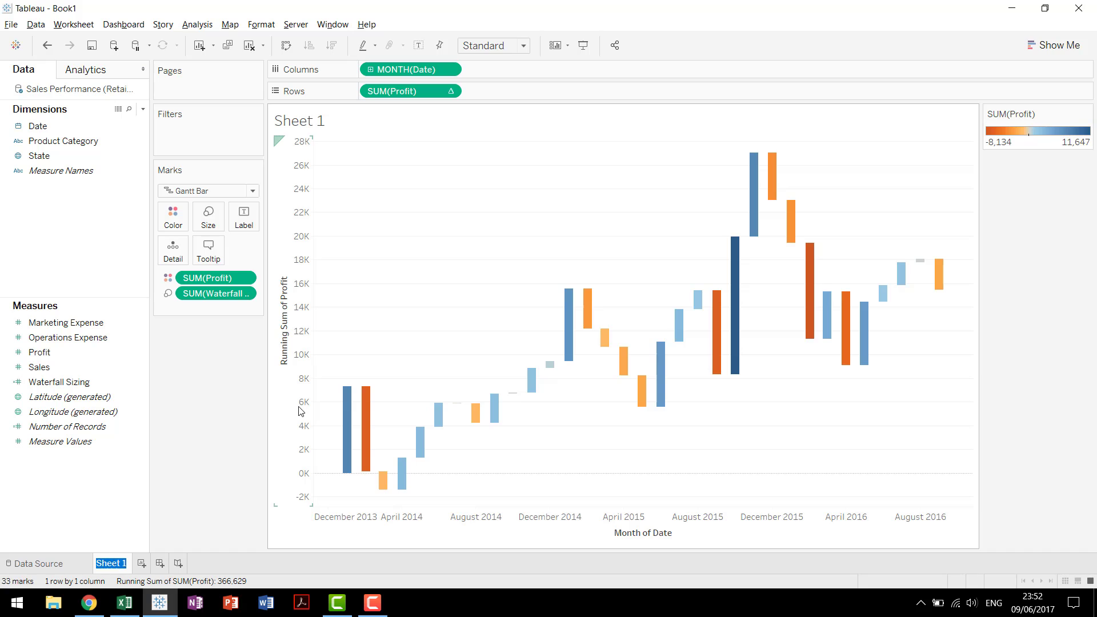
text(Waterfall)
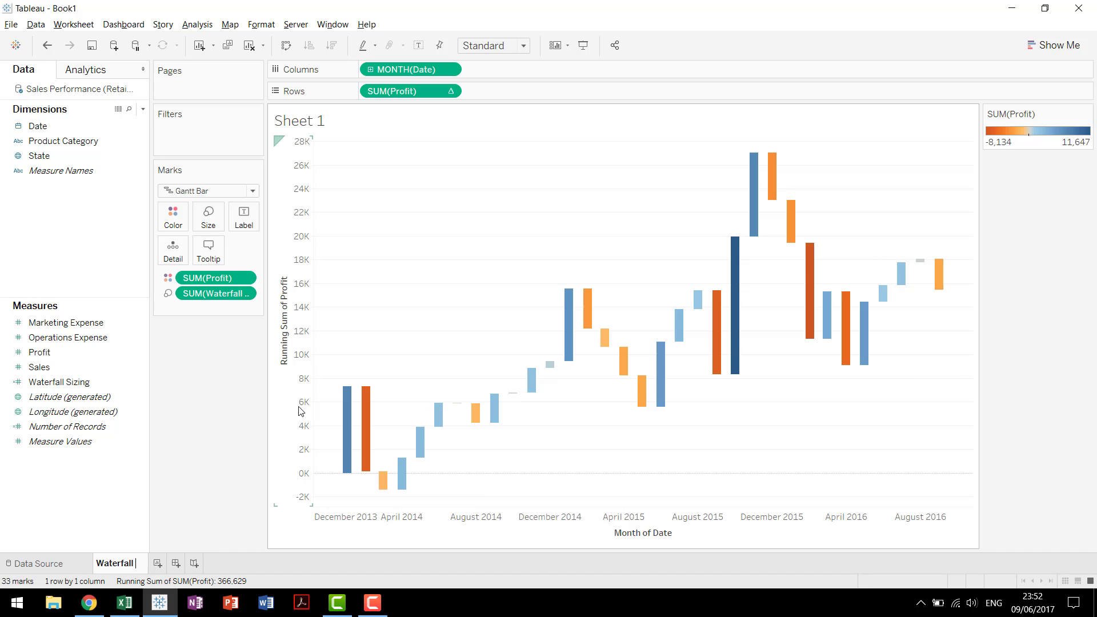
text( Time)
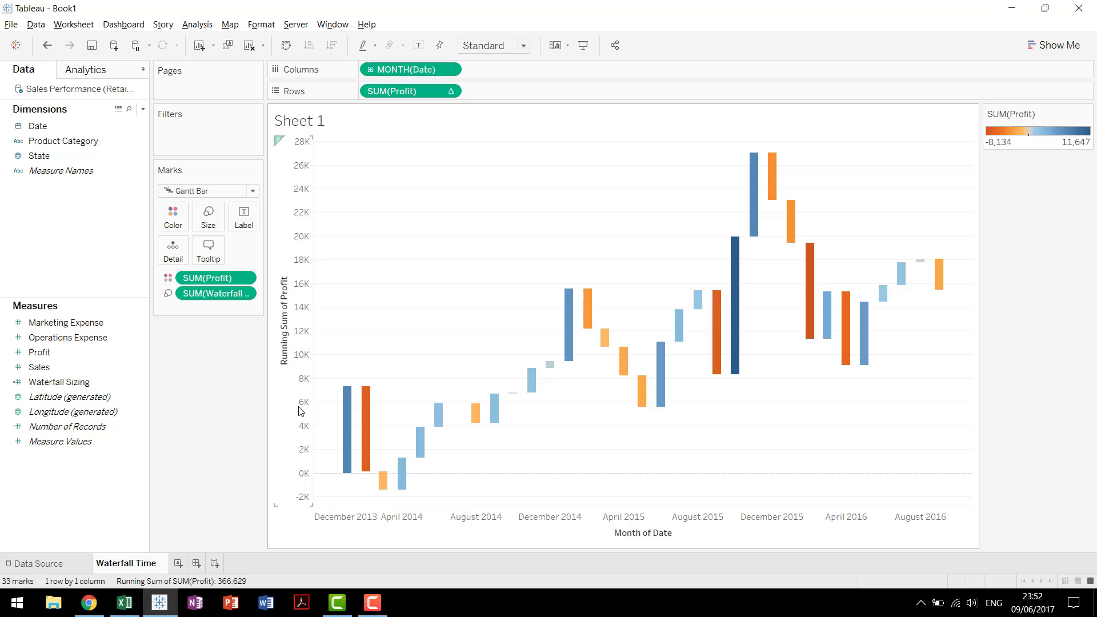
text(series)
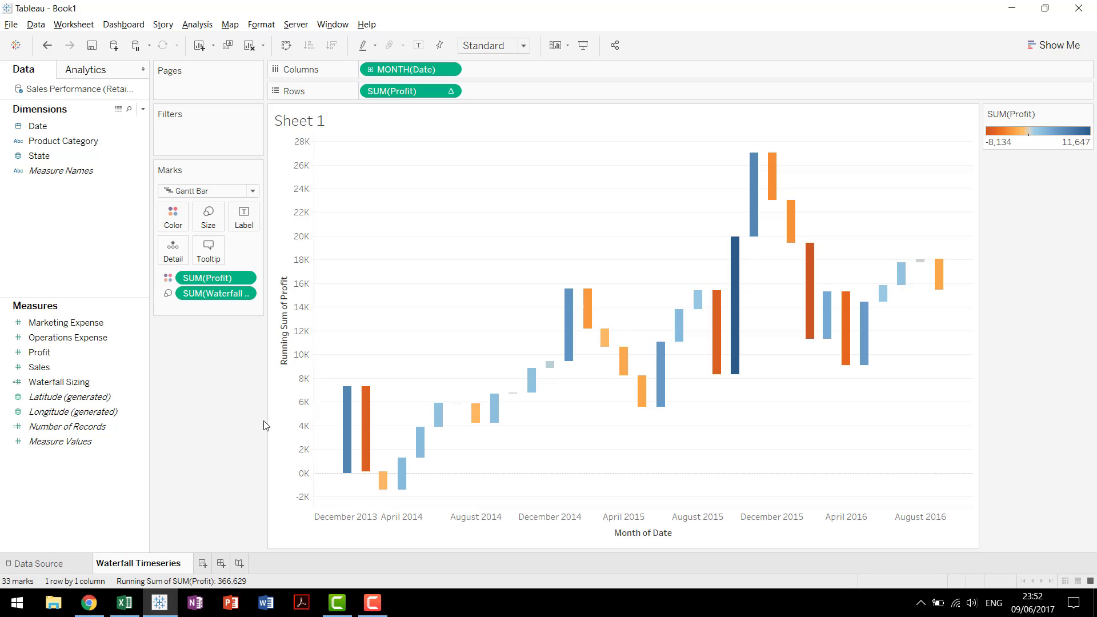
key(Return)
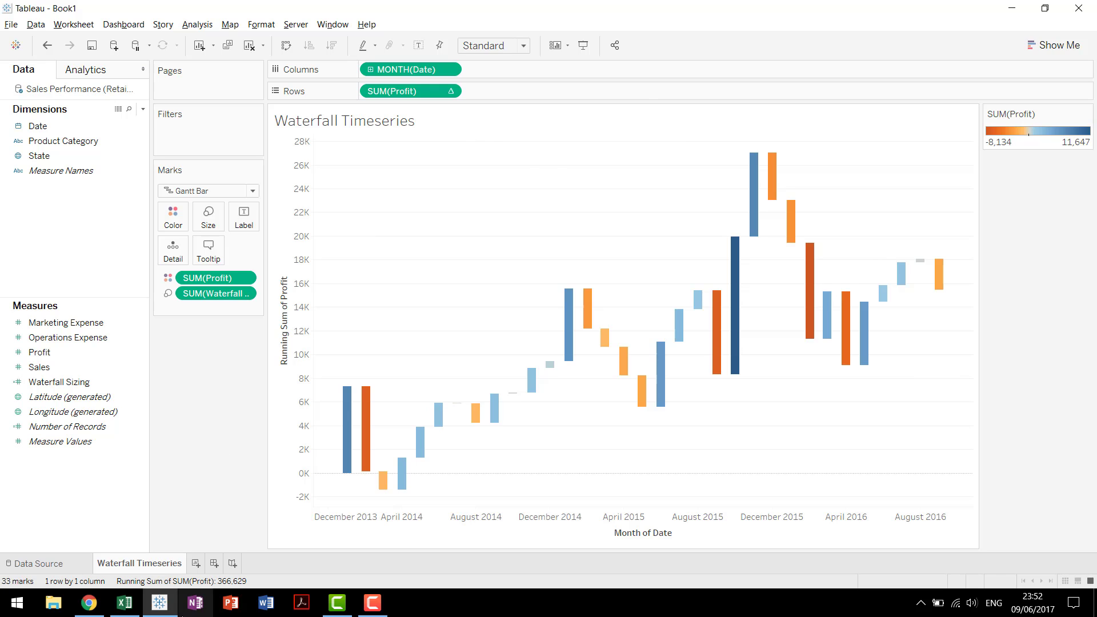
Step: Duplicate the Waterfall Timeseries sheet as 'Waterfall Categorical' and split it into Product Category panes
drag(156, 565, 188, 563)
double_click(206, 564)
text(W)
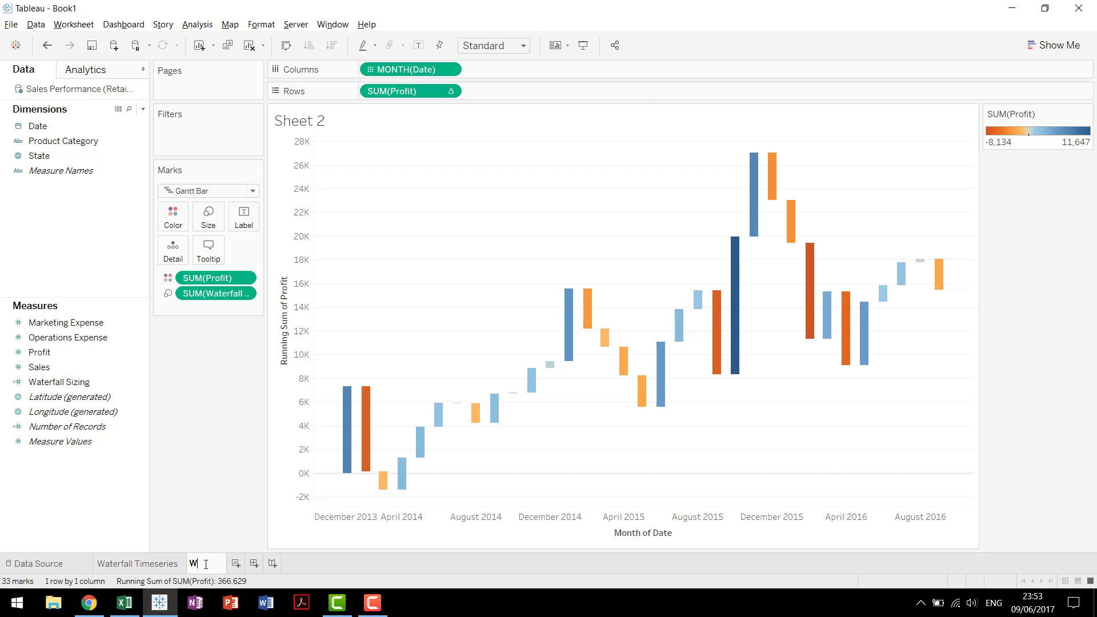
text(aterfall Cate)
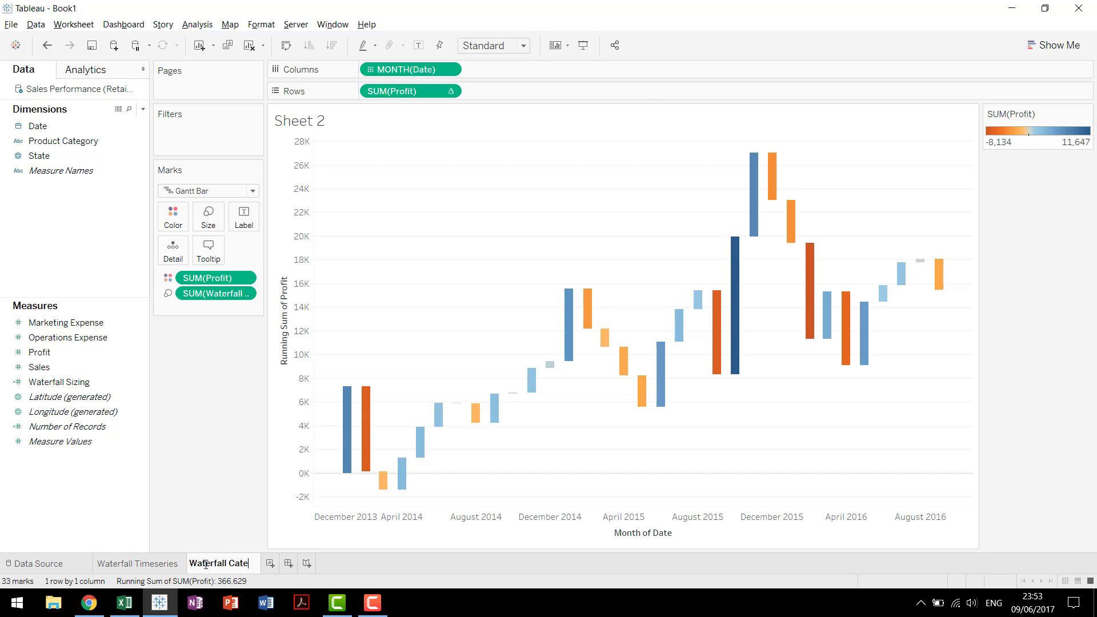
text(gorical)
key(Return)
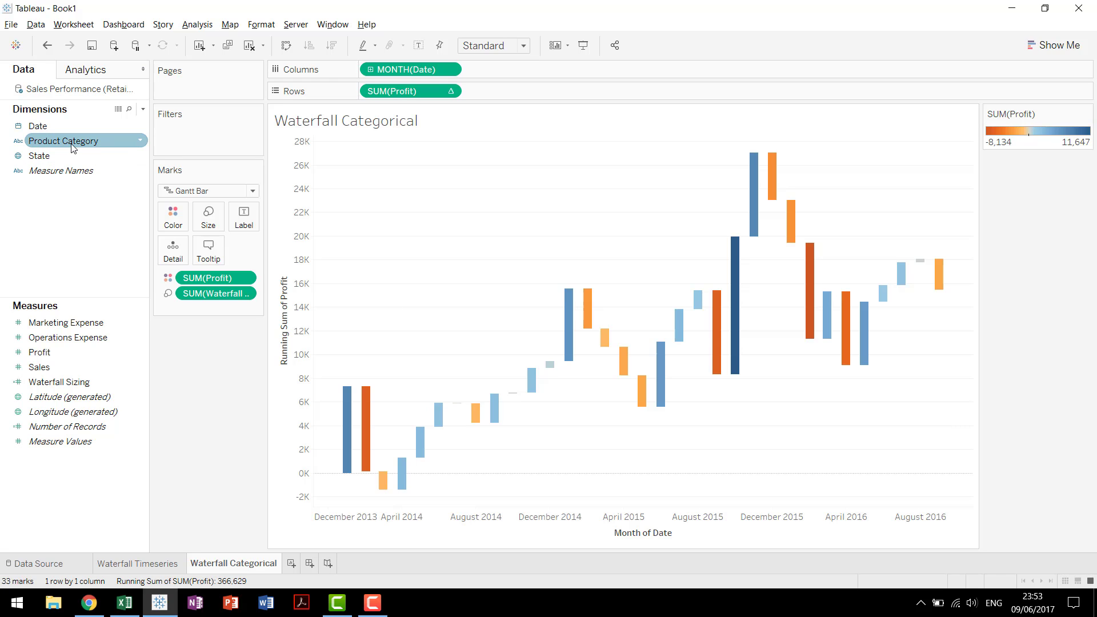
drag(74, 147, 407, 72)
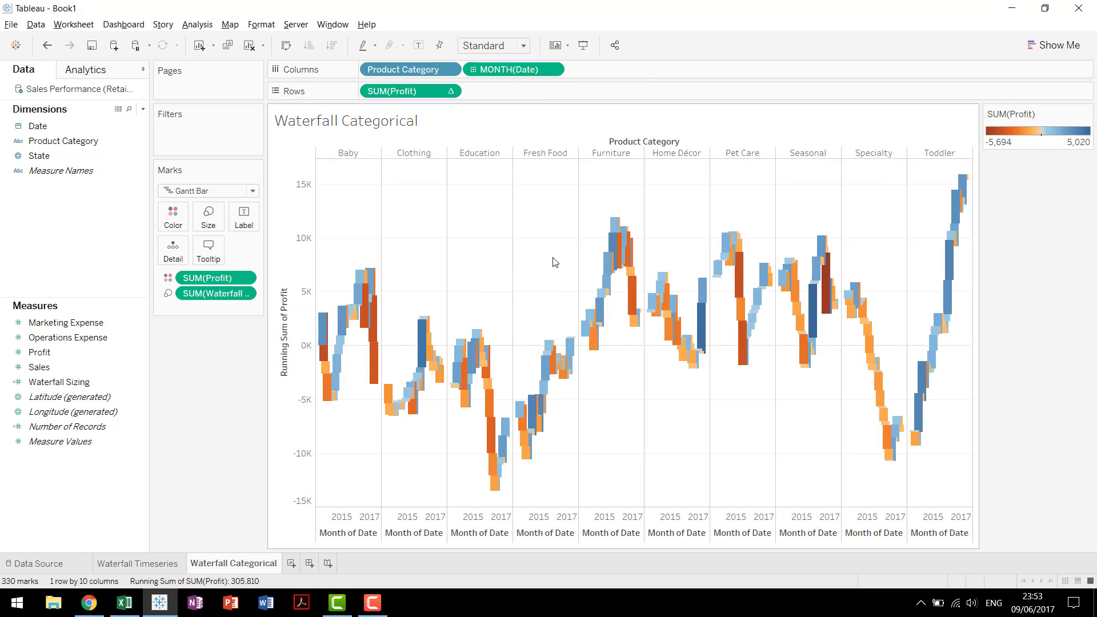
Step: Remove MONTH(Date) from Columns and fit the ten-bar category waterfall to Entire View
drag(502, 70, 141, 259)
click(518, 47)
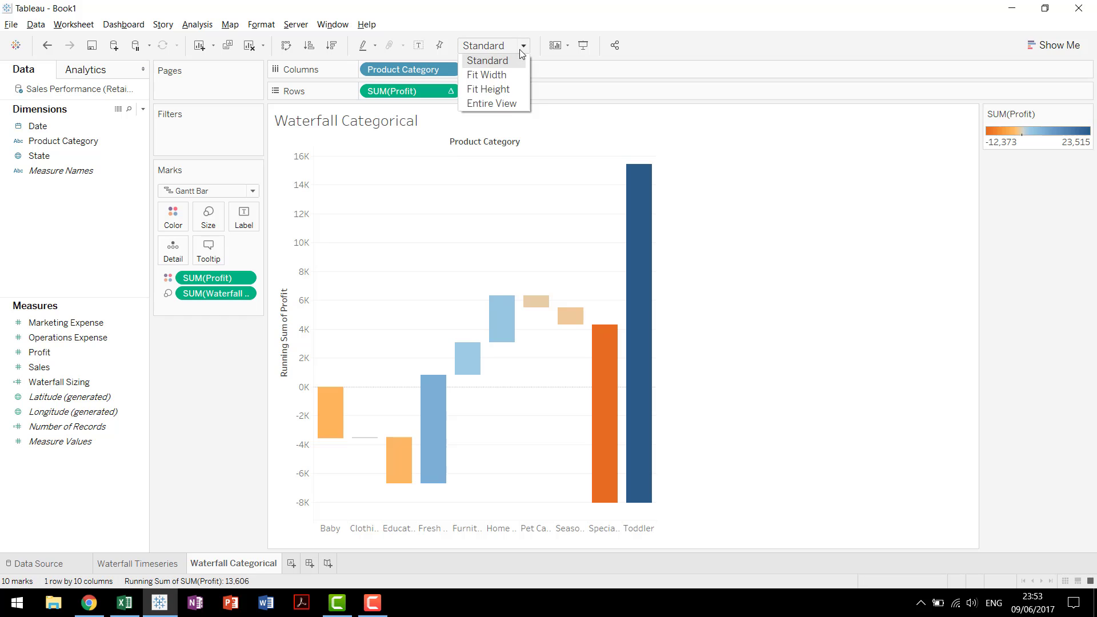
click(510, 107)
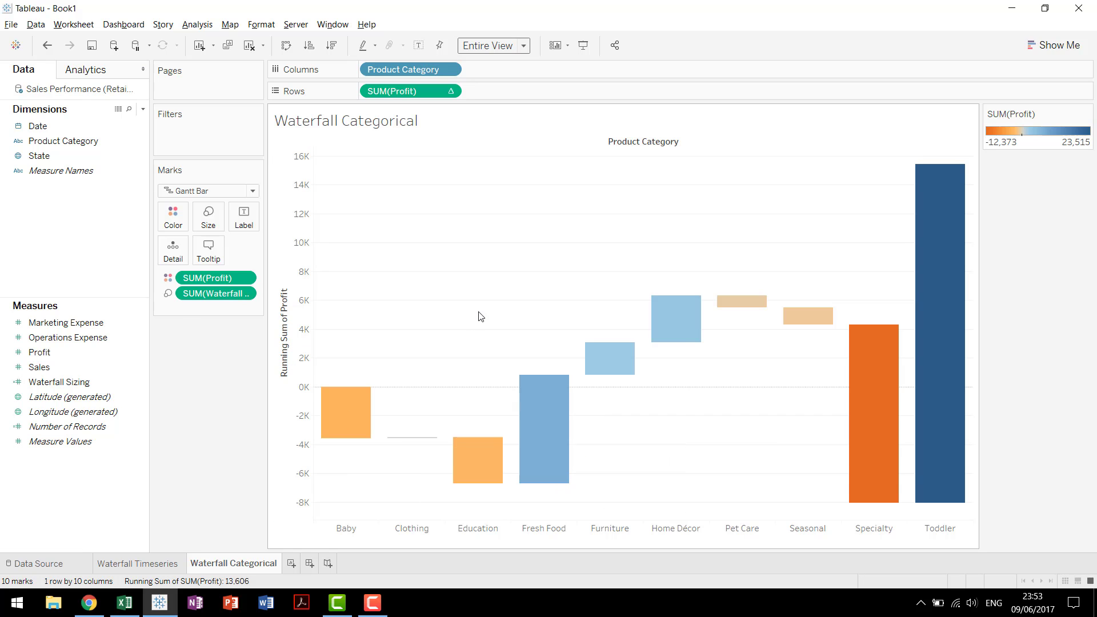
mouse_move(894, 501)
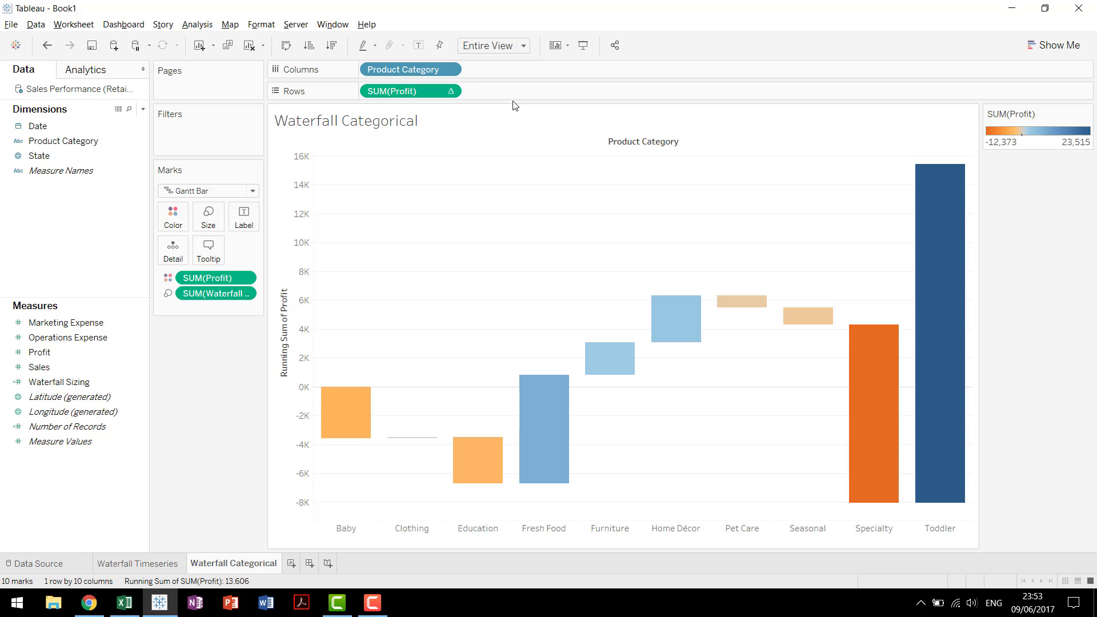
right_click(425, 73)
click(451, 134)
click(432, 218)
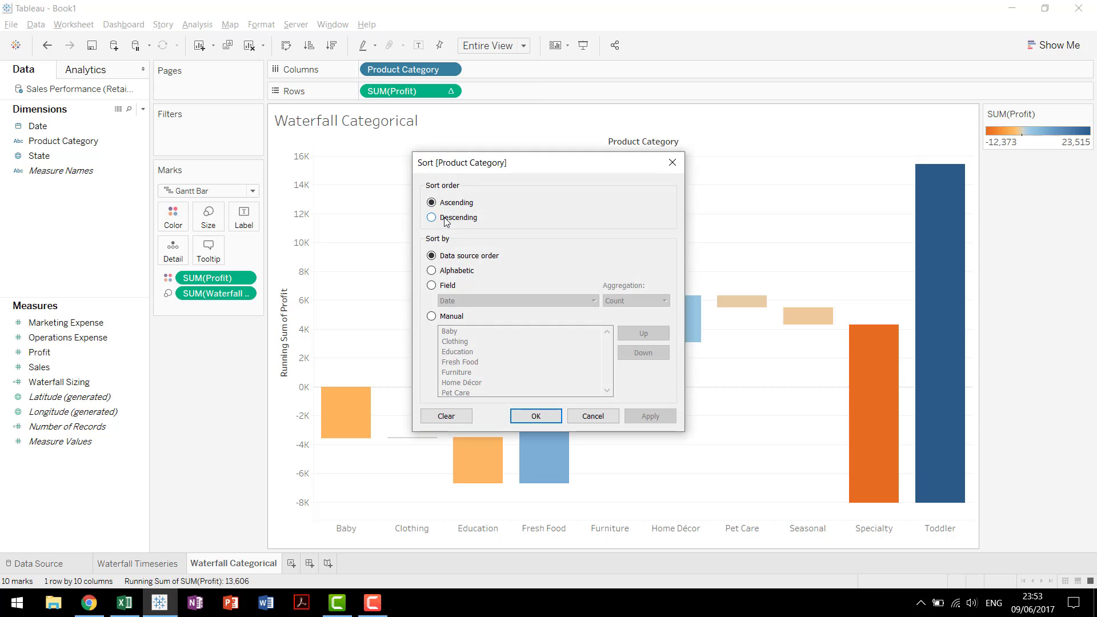
click(534, 416)
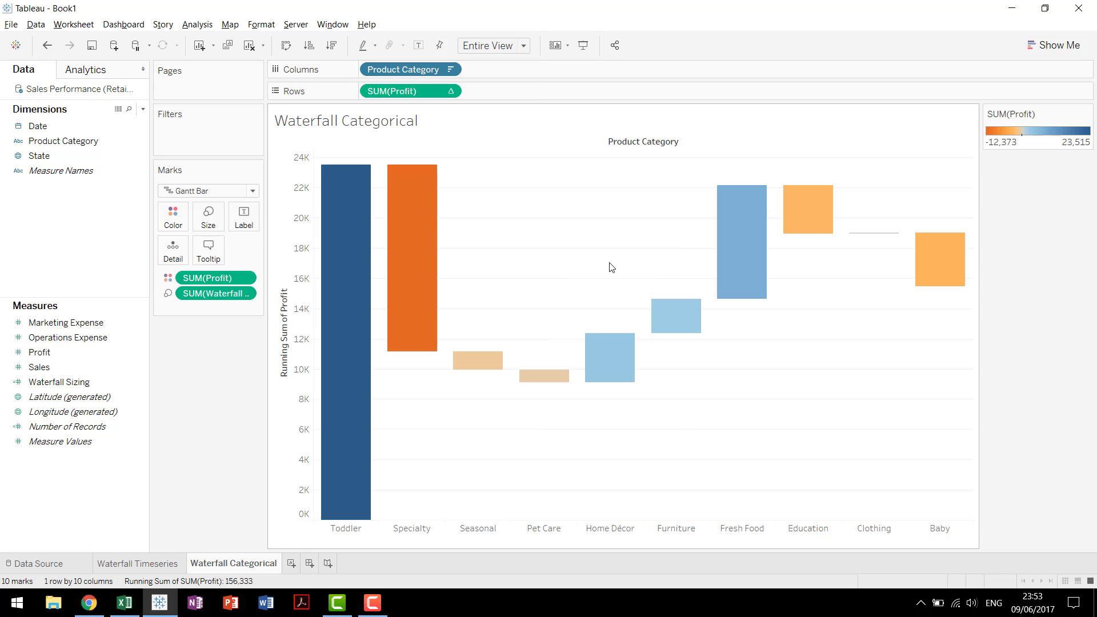
mouse_move(374, 441)
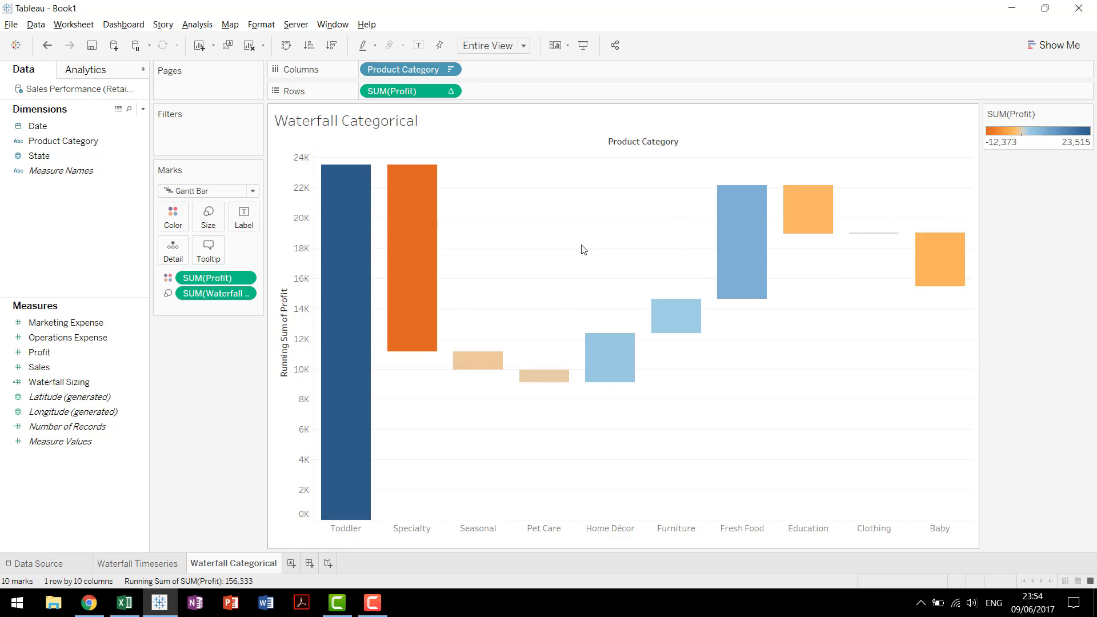
right_click(410, 67)
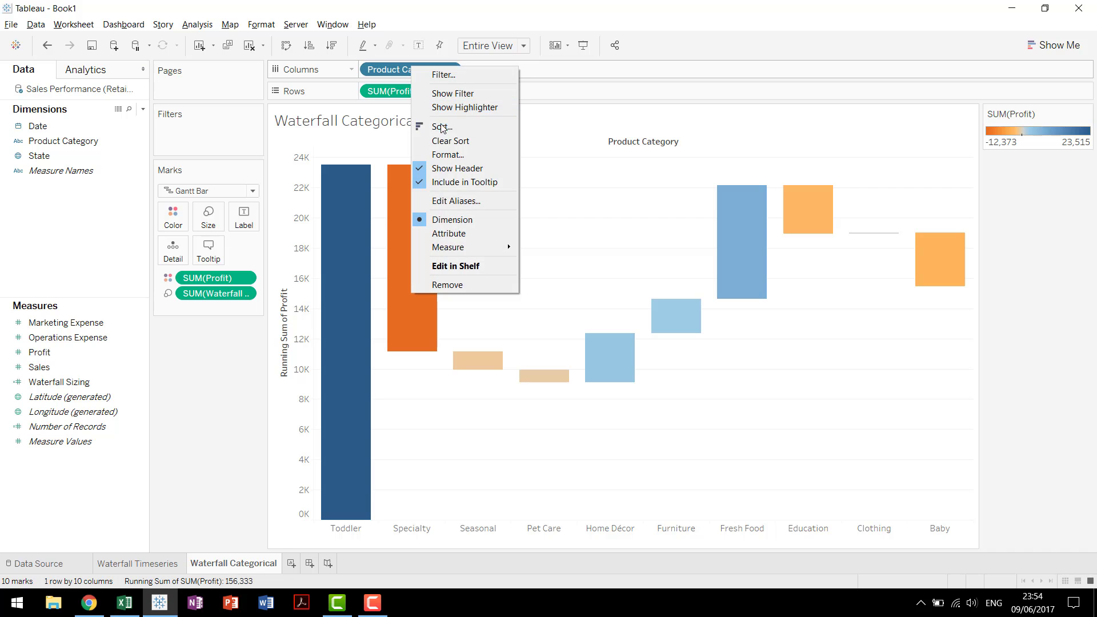
click(446, 141)
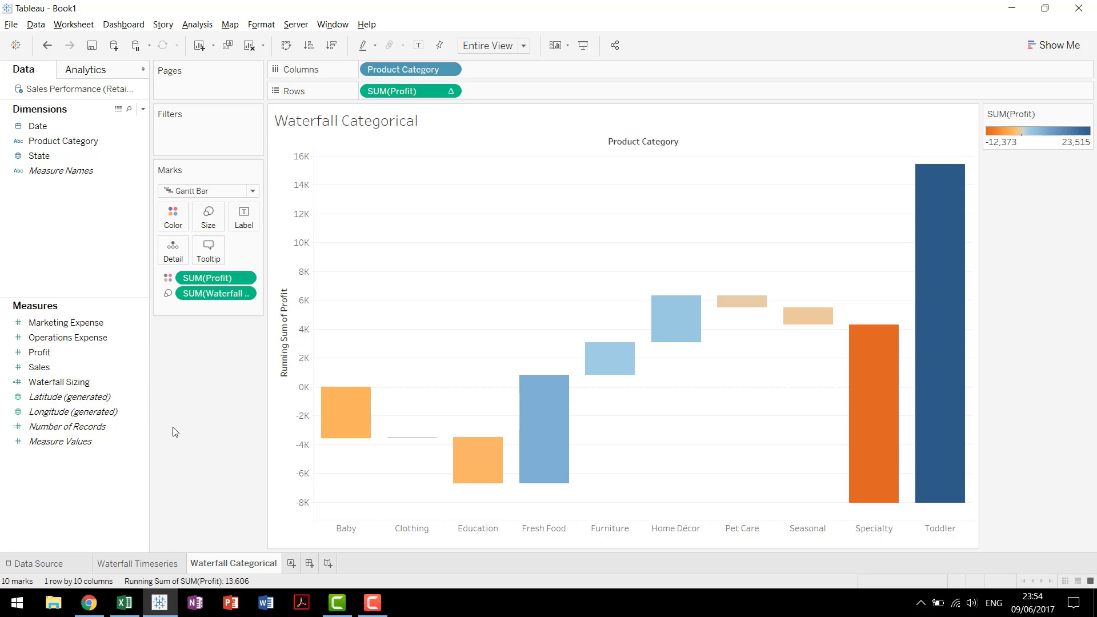
click(155, 565)
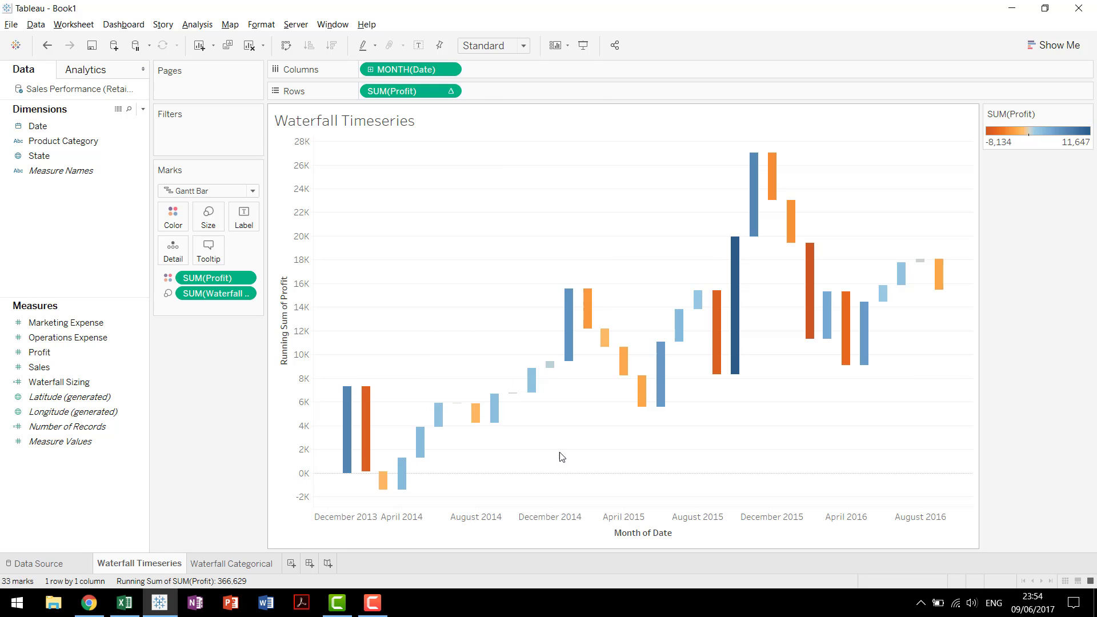
click(231, 563)
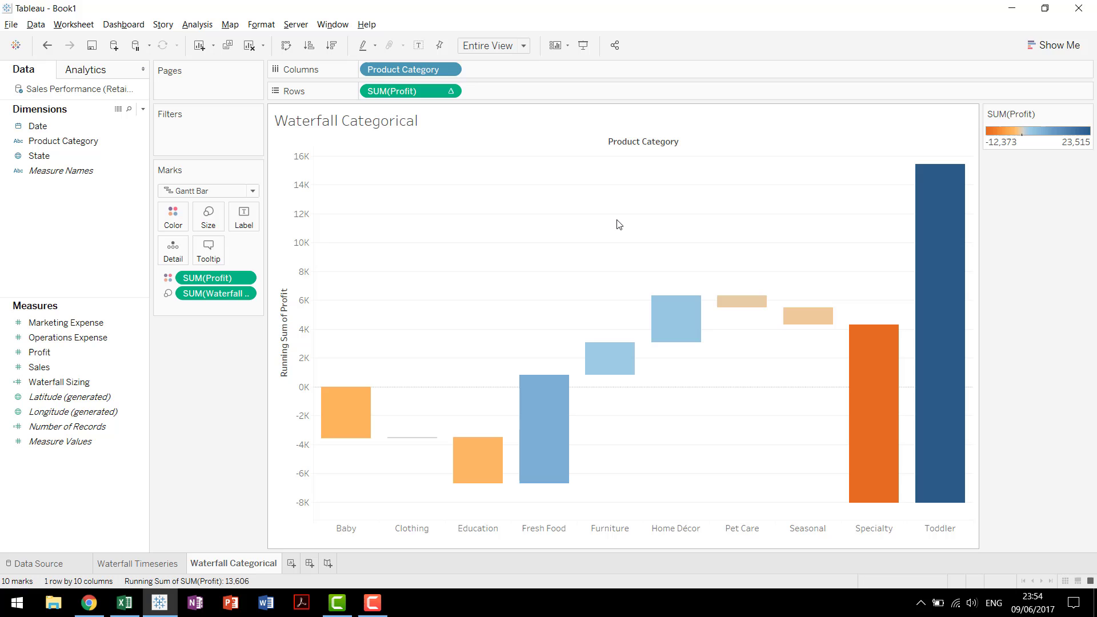